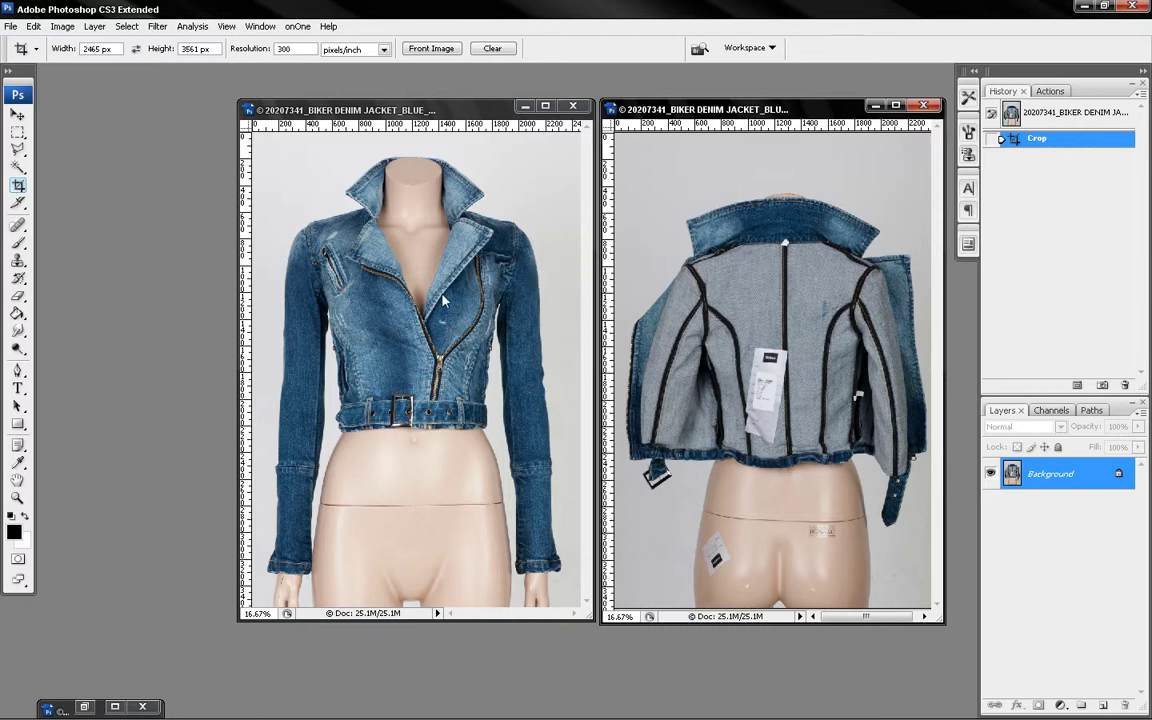
Step: Copy a rectangular selection of the inside-out jacket's collar and upper back onto the front-view jacket photo as a new layer
left_click(476, 287)
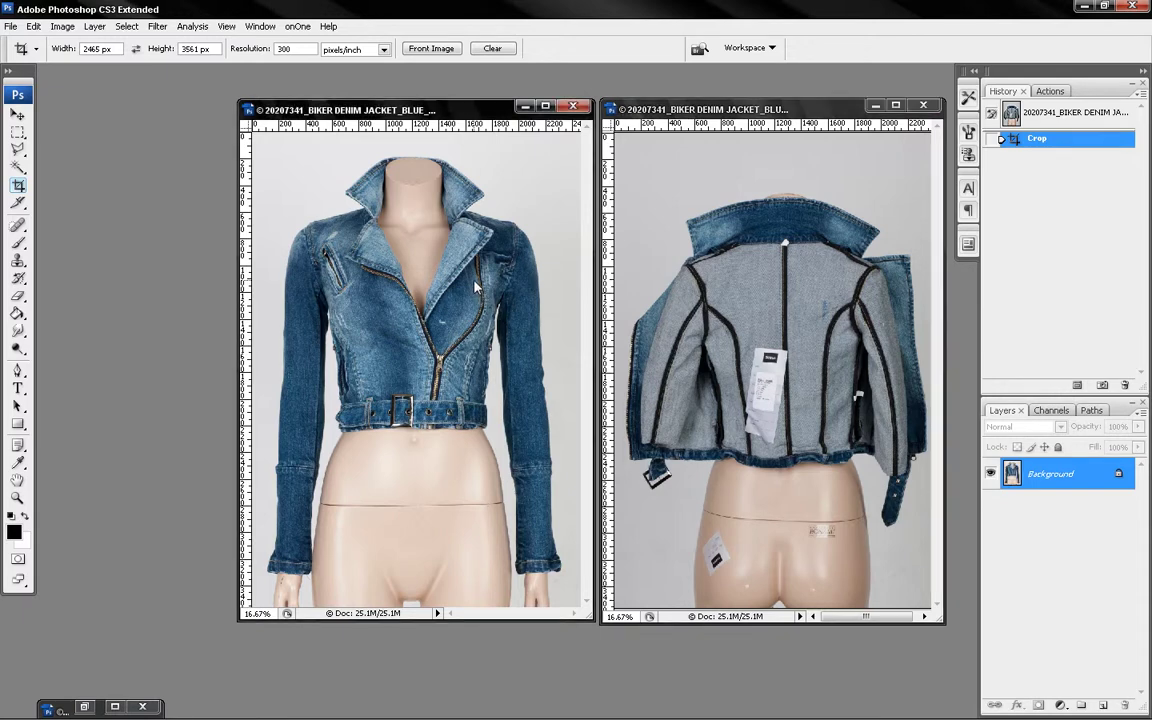
key("Escape")
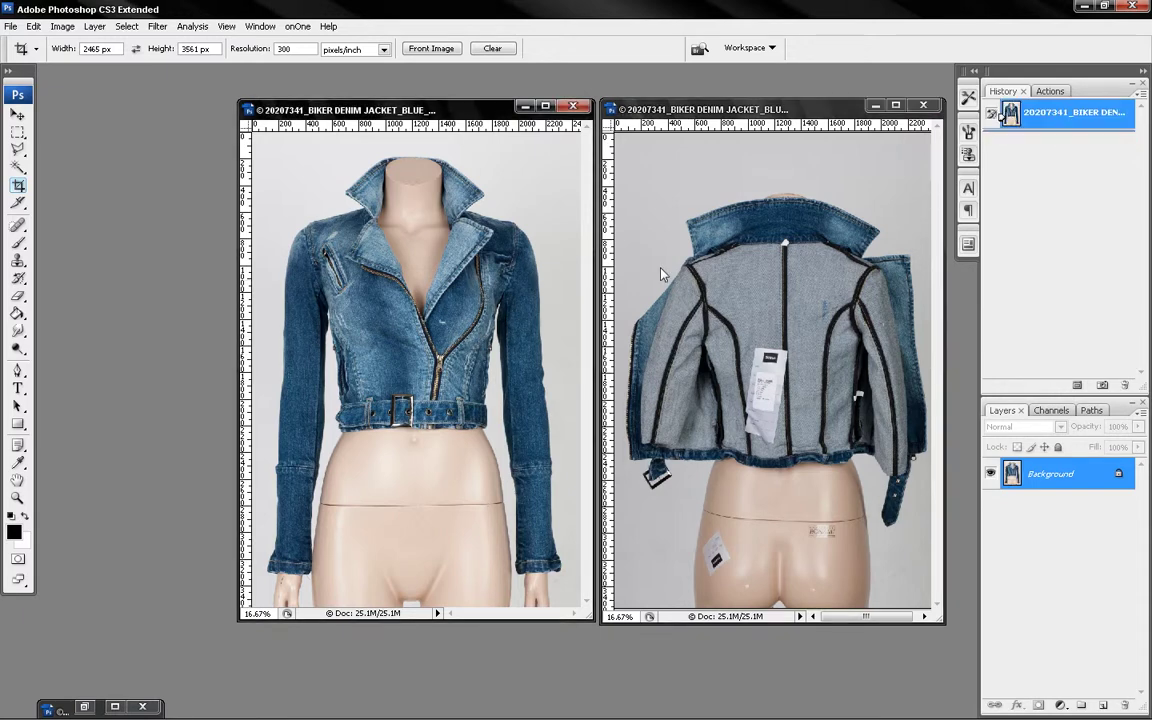
left_click(705, 255)
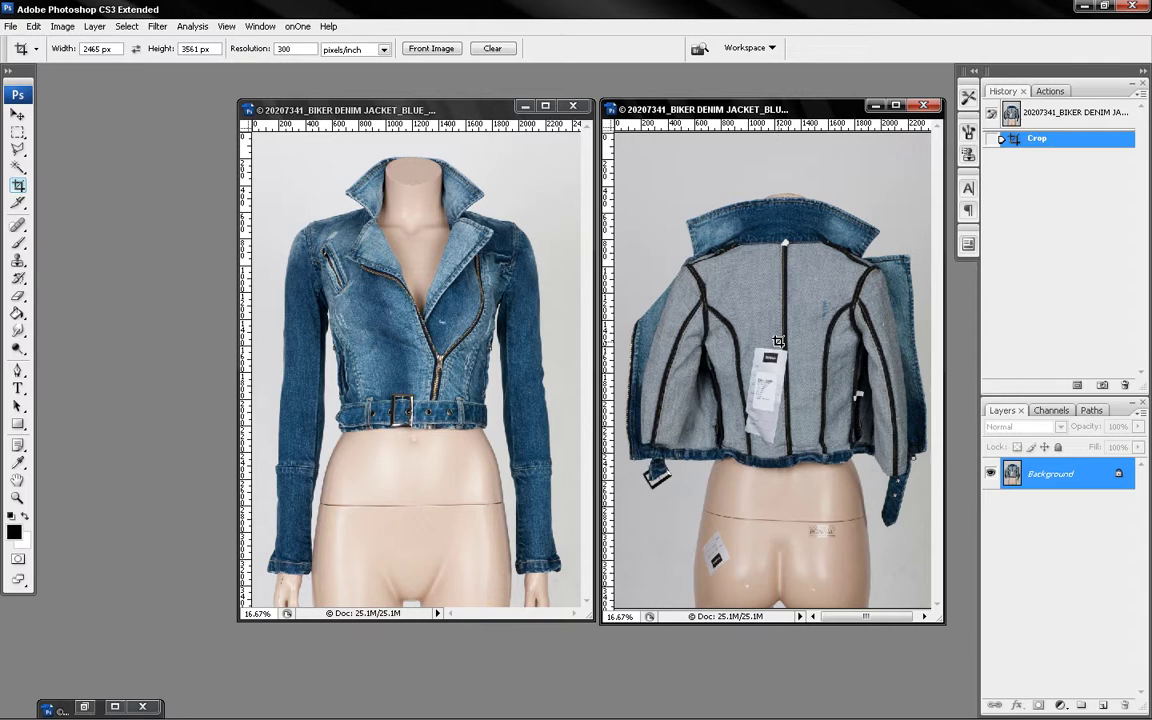
key("m")
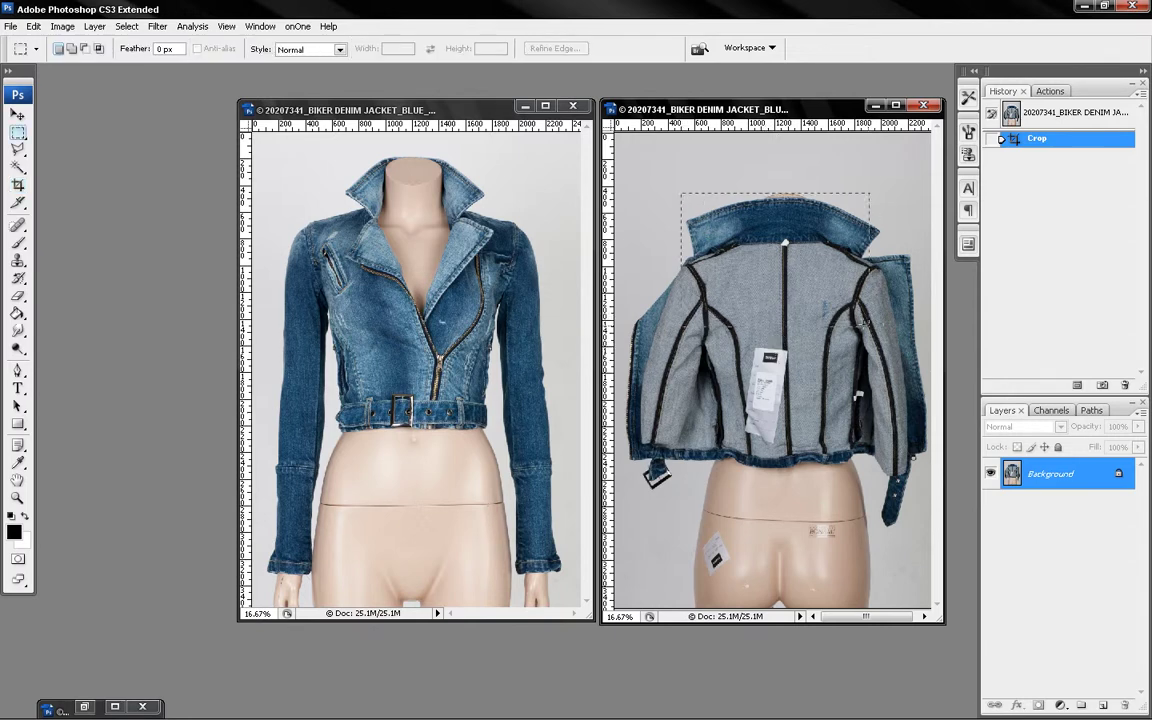
left_click_drag(862, 320, 883, 398)
left_click_drag(820, 335, 820, 332)
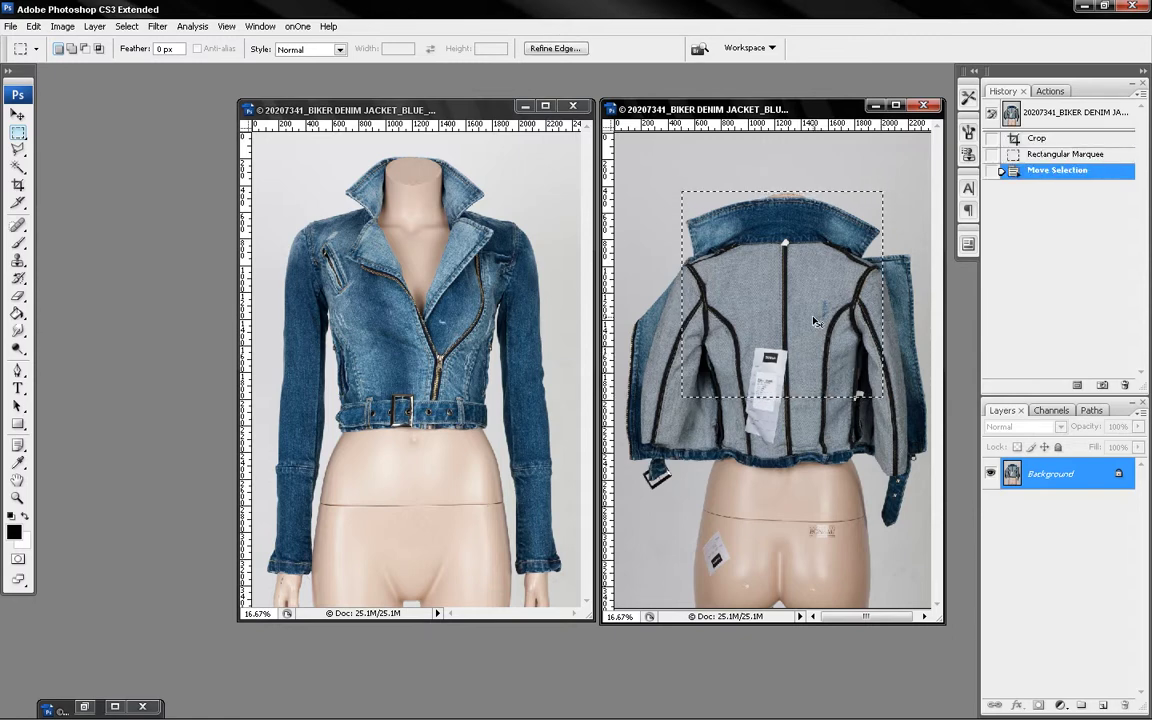
left_click_drag(815, 320, 510, 313)
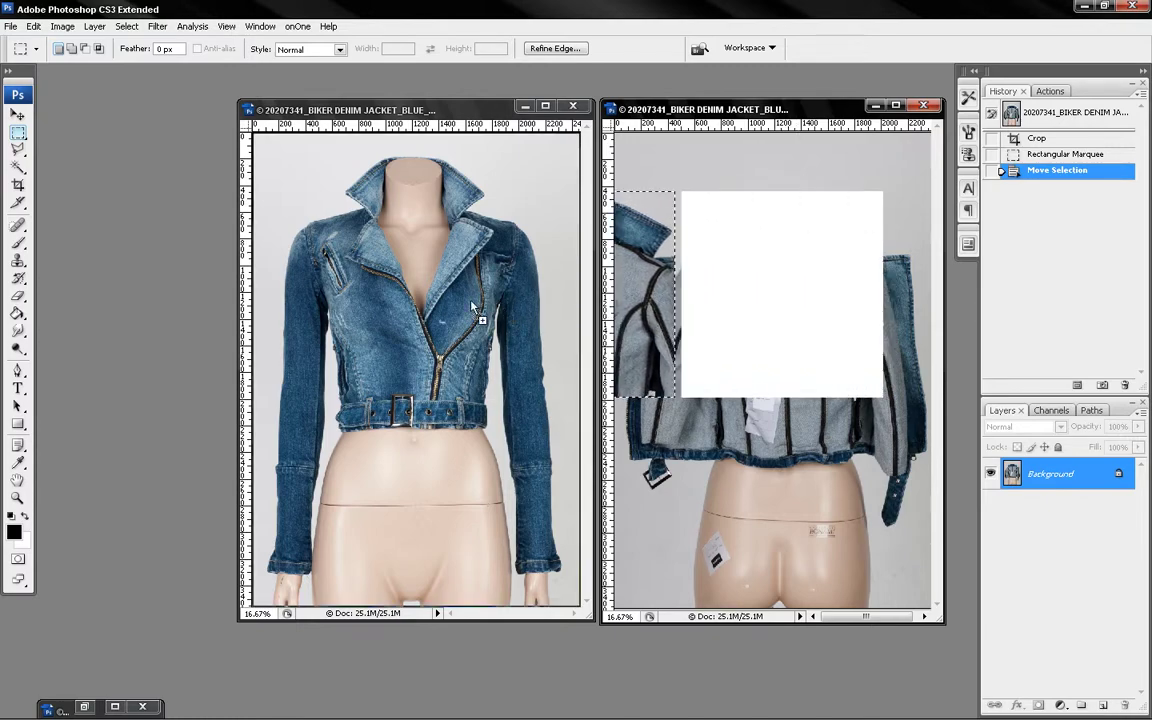
left_click_drag(433, 304, 437, 303)
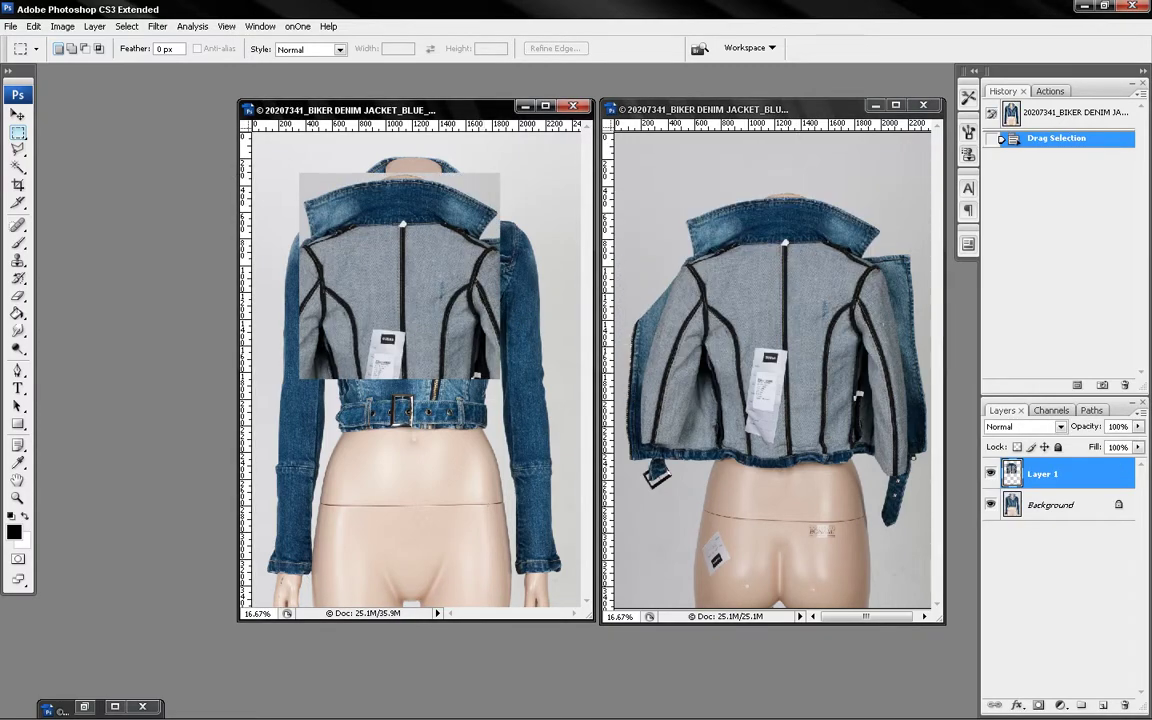
Step: Maximize the front-view jacket document and set the pasted lining layer's opacity to 50%
left_click(545, 106)
key("ctrl+plus")
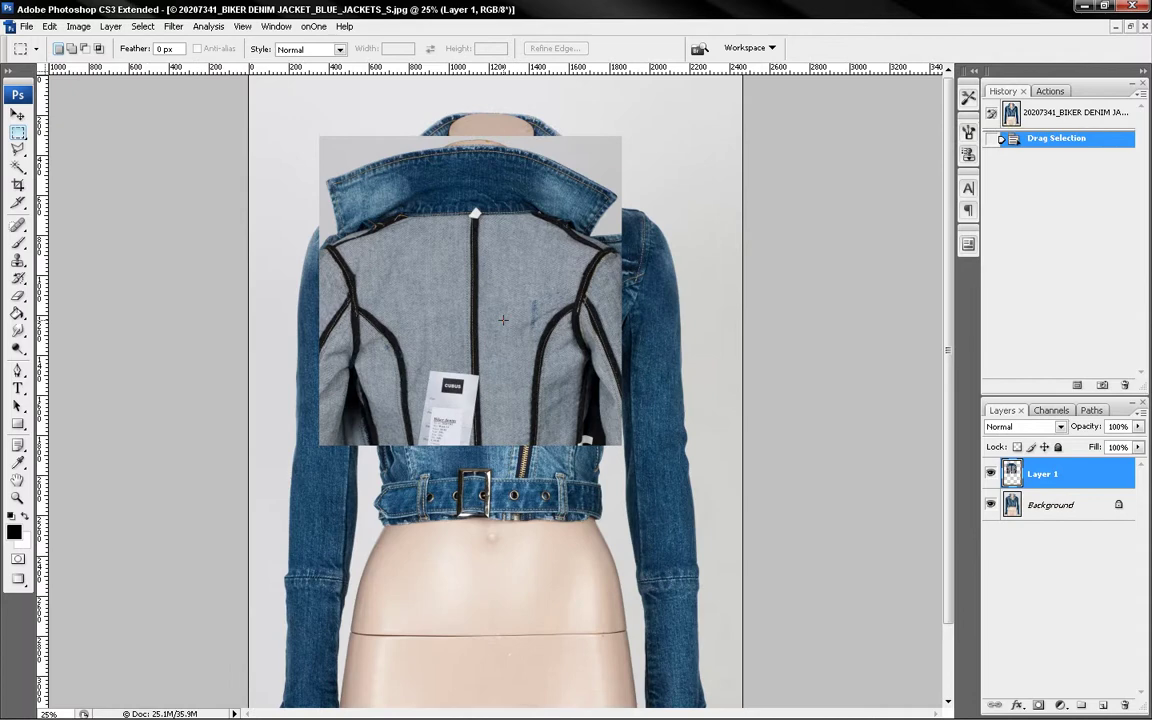
key("c")
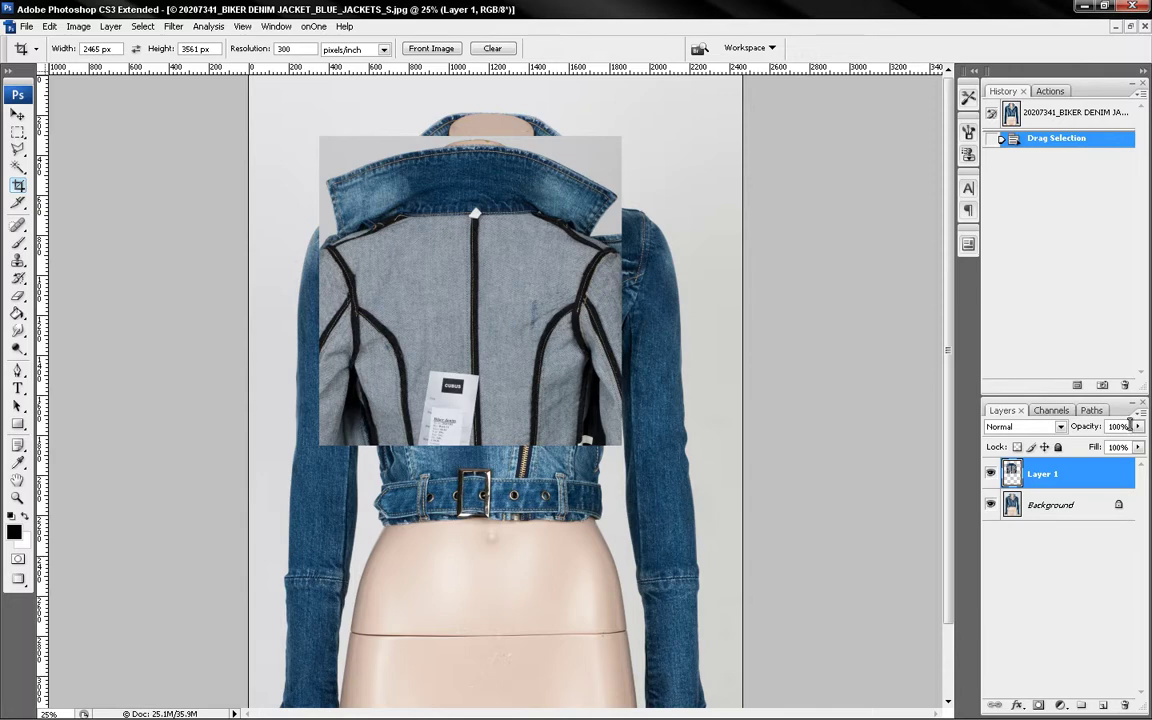
left_click(1127, 426)
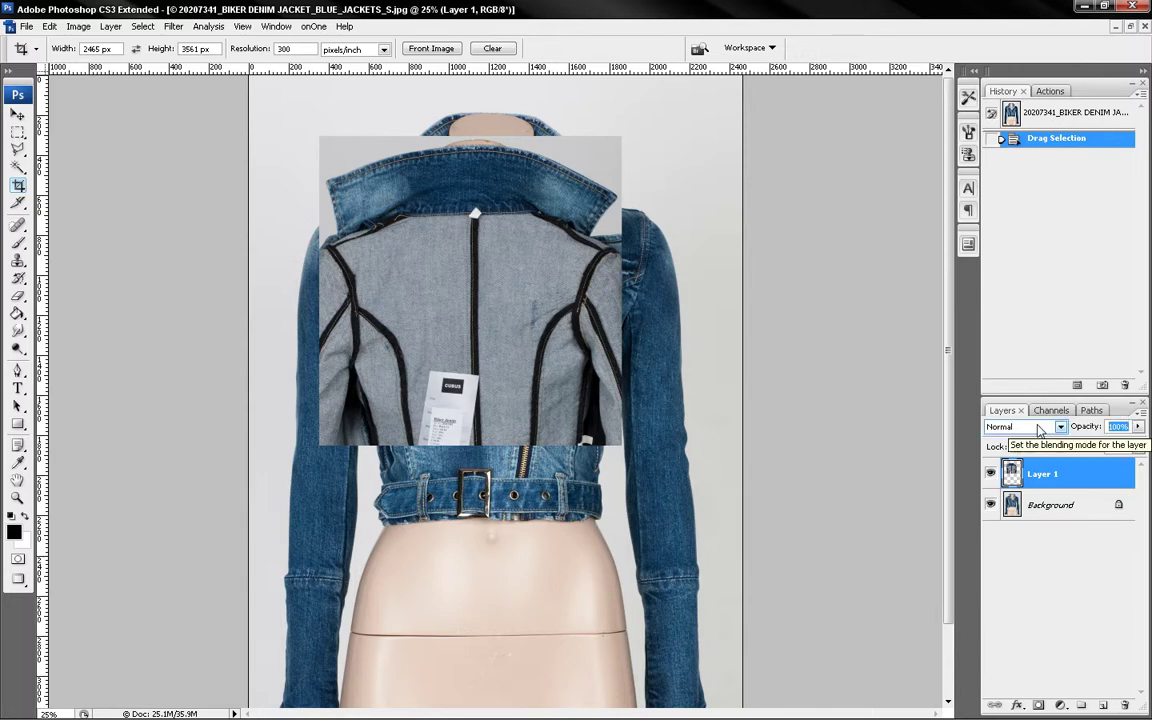
type("50")
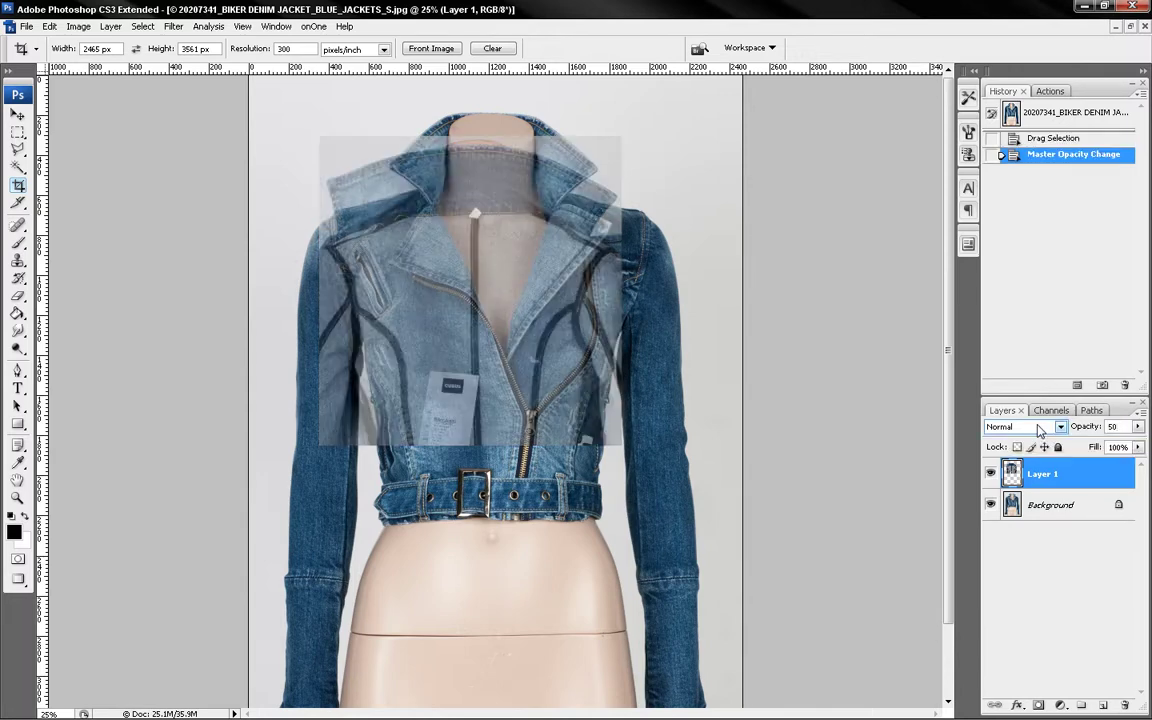
Step: Move the semi-transparent lining layer up so its collar overlaps the front-view jacket's collar around the neck
key("ctrl+plus")
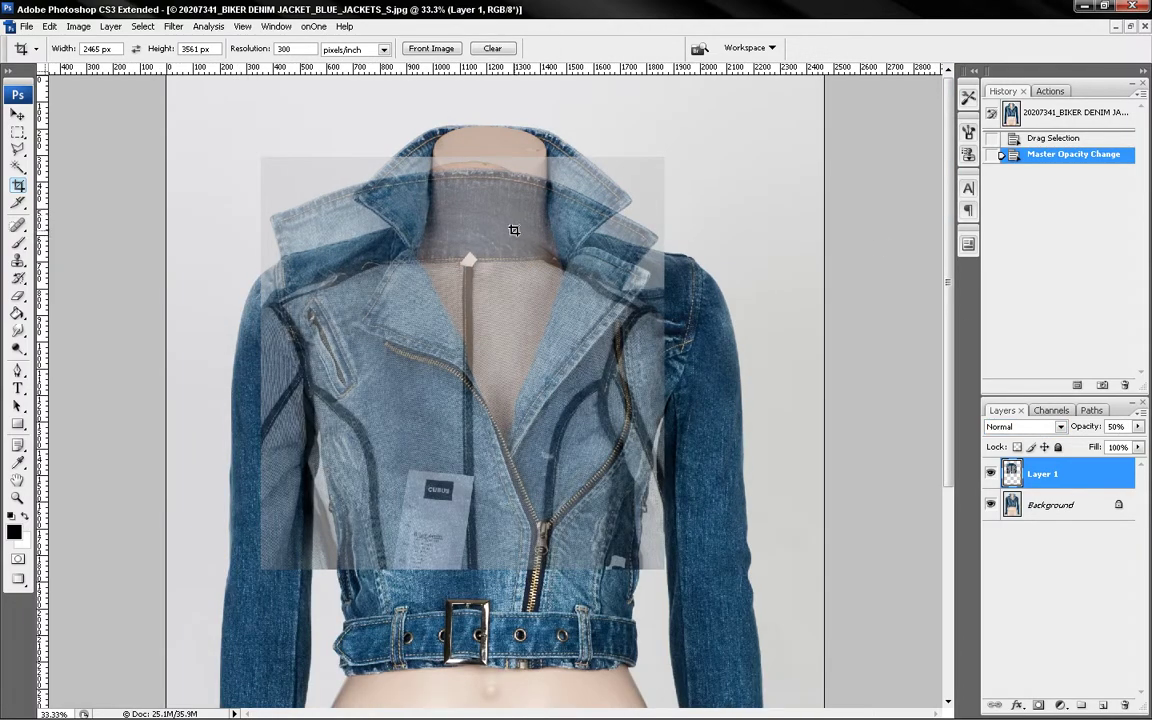
left_click_drag(488, 257, 511, 222)
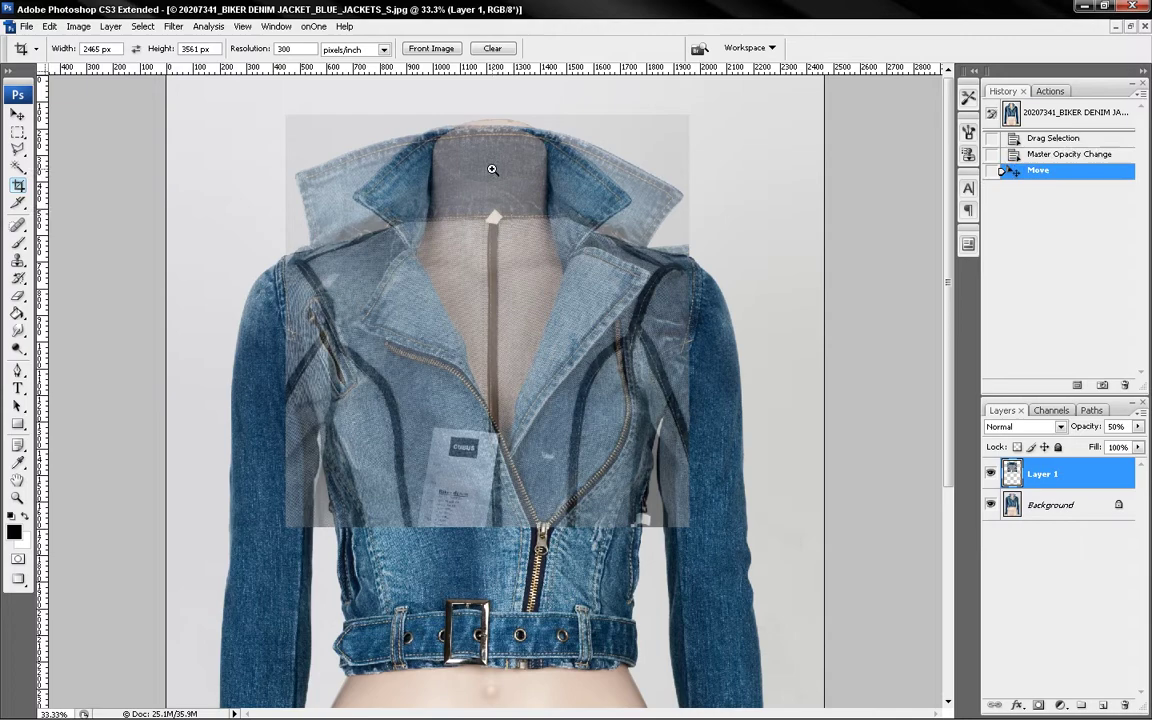
left_click(522, 221, "ctrl")
left_click_drag(512, 250, 504, 247)
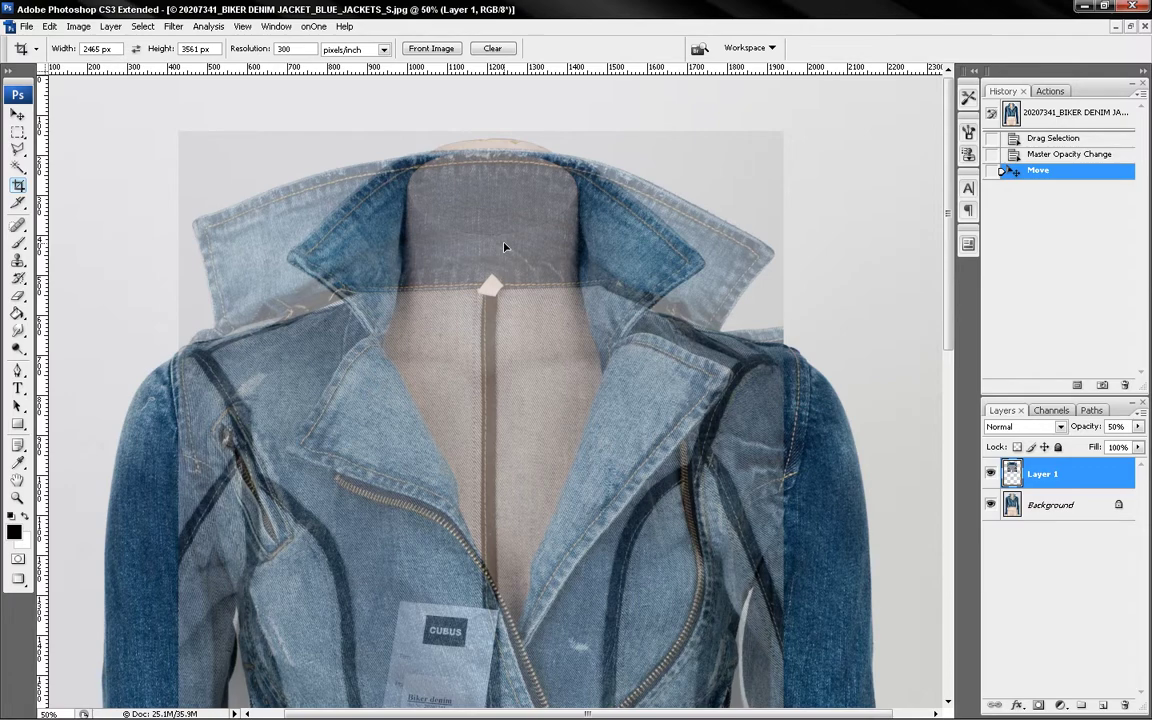
Step: Rotate the lining layer 2.0° with Free Transform and nudge it to align with the front-view collar's upper edge
key("ctrl+t")
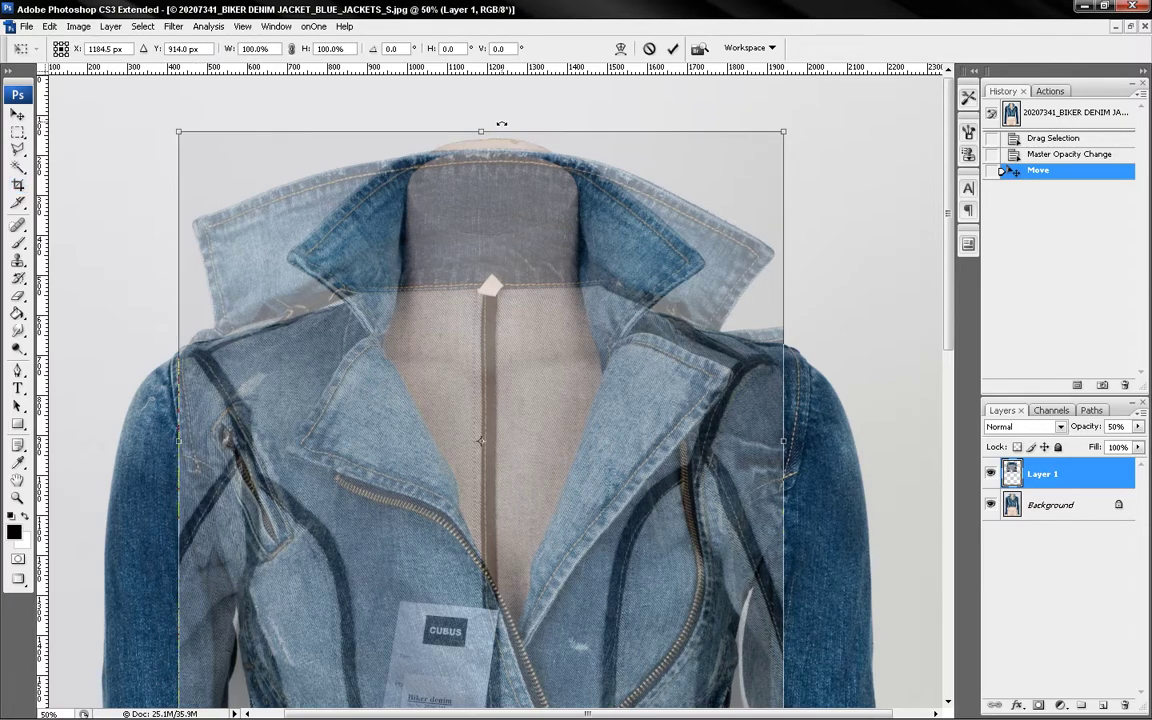
left_click_drag(513, 116, 520, 116)
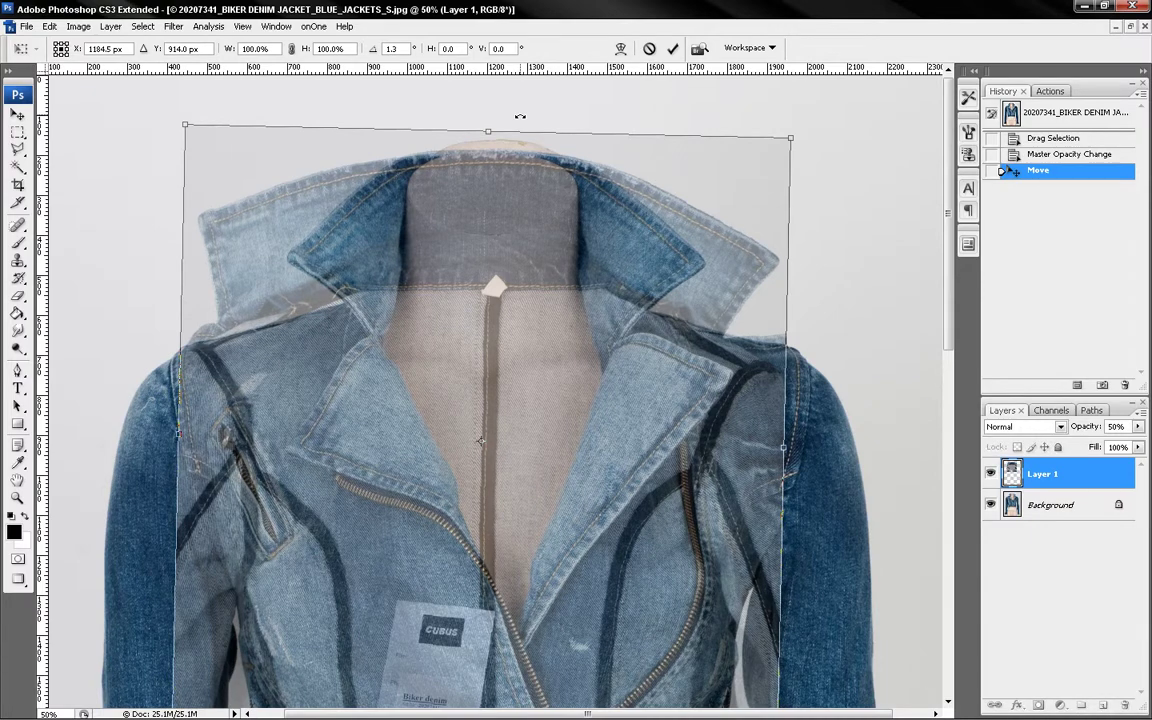
key("Left")
key("Up")
key("Left")
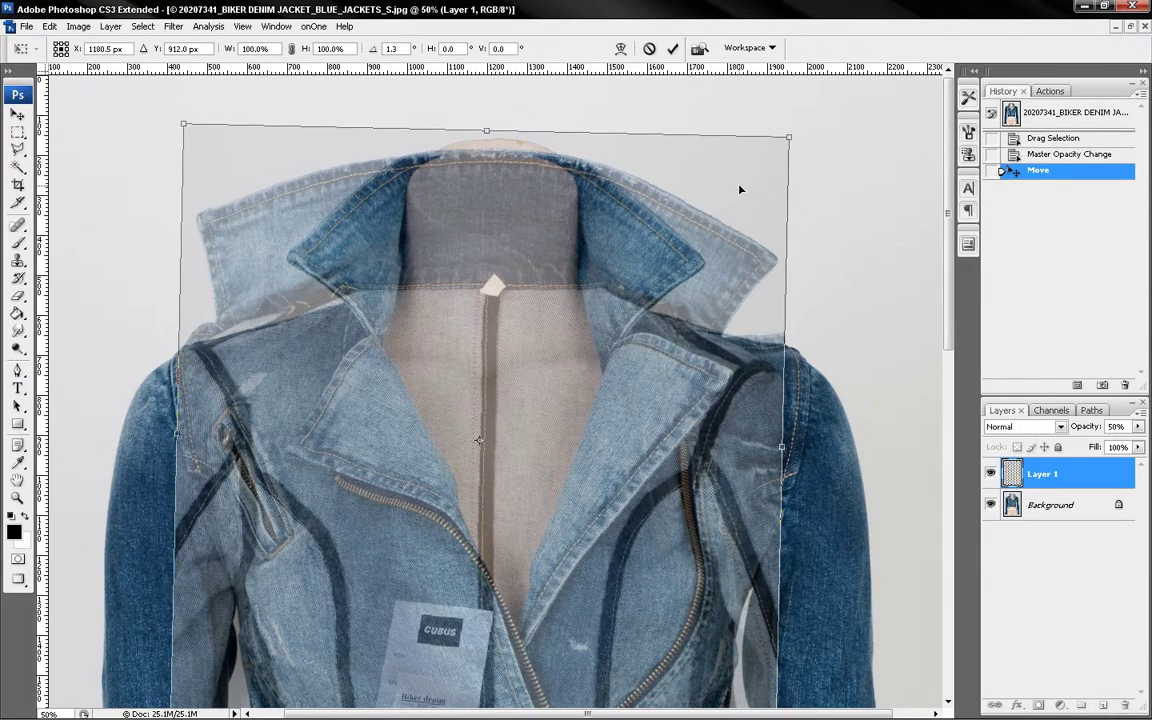
left_click_drag(829, 193, 863, 227)
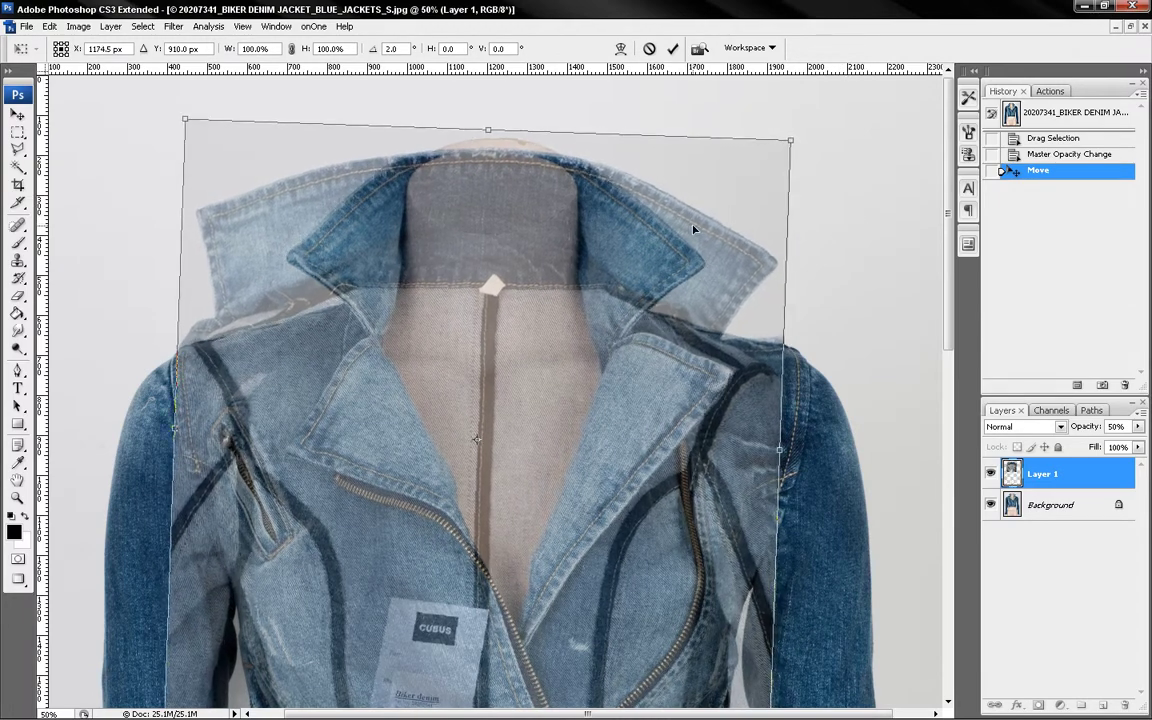
left_click_drag(693, 230, 689, 231)
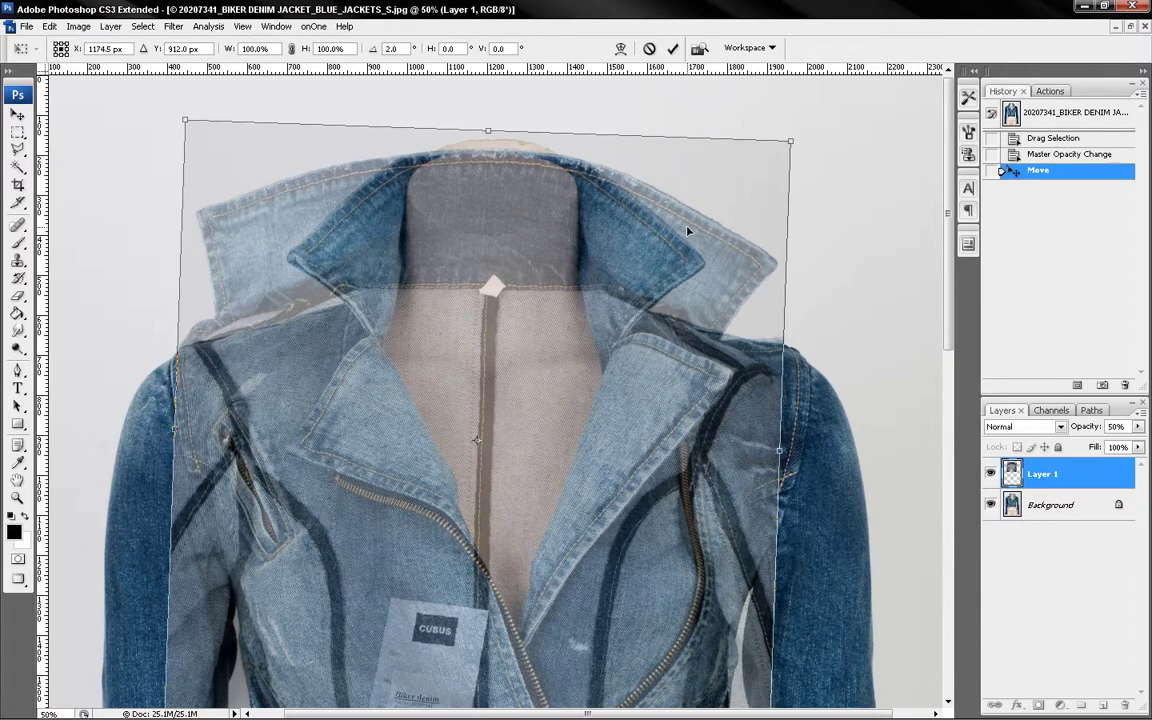
key("Return")
Step: Set the lining layer's opacity to 100%
key("c")
left_click(770, 318, "ctrl+alt")
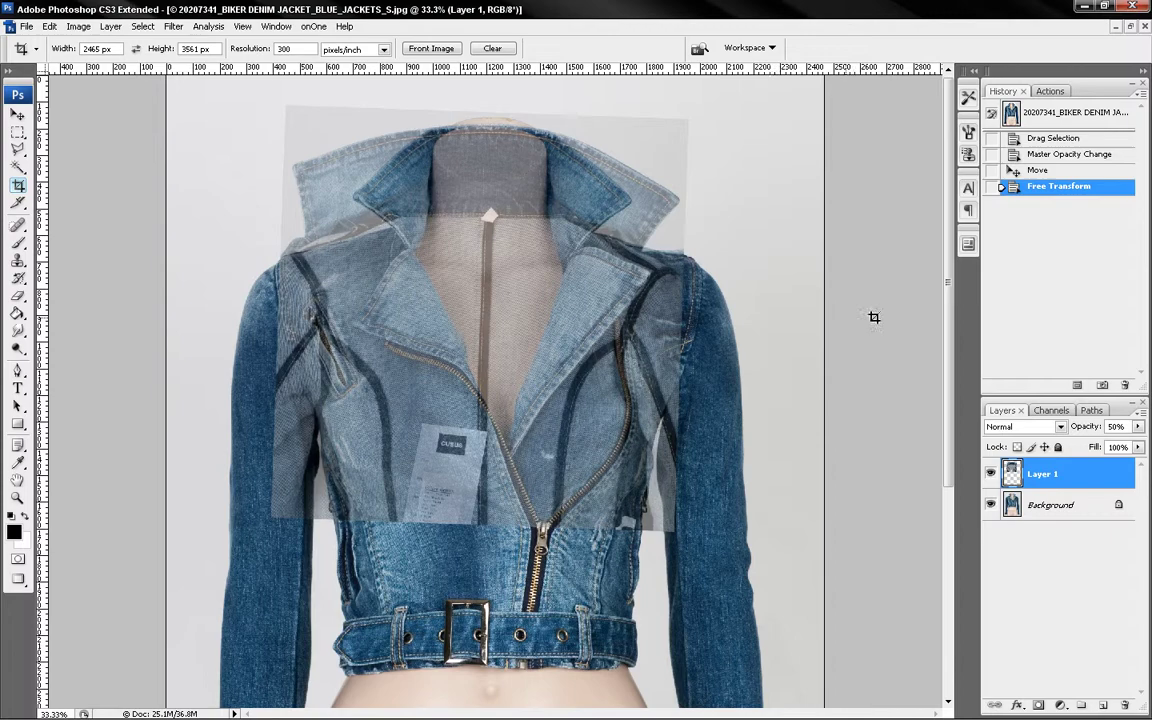
left_click(1127, 426)
type("100")
key("Return")
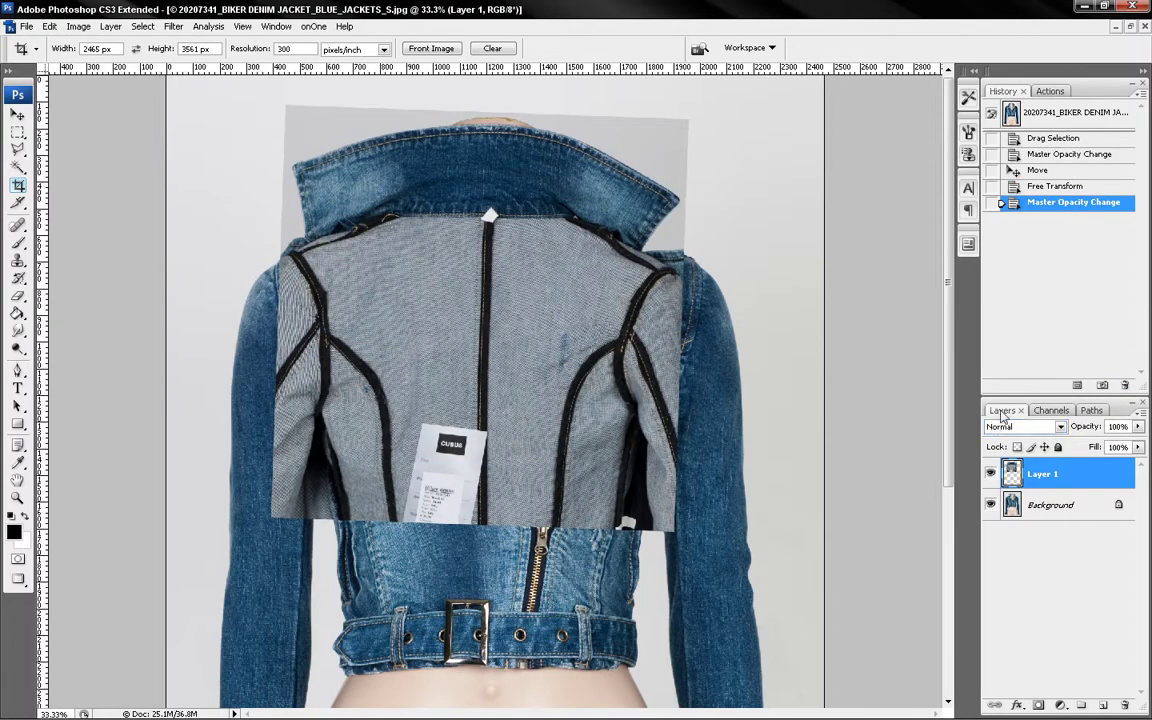
Step: Duplicate the Background layer and place the copy above Layer 1 at the top of the layer stack
left_click(1048, 508)
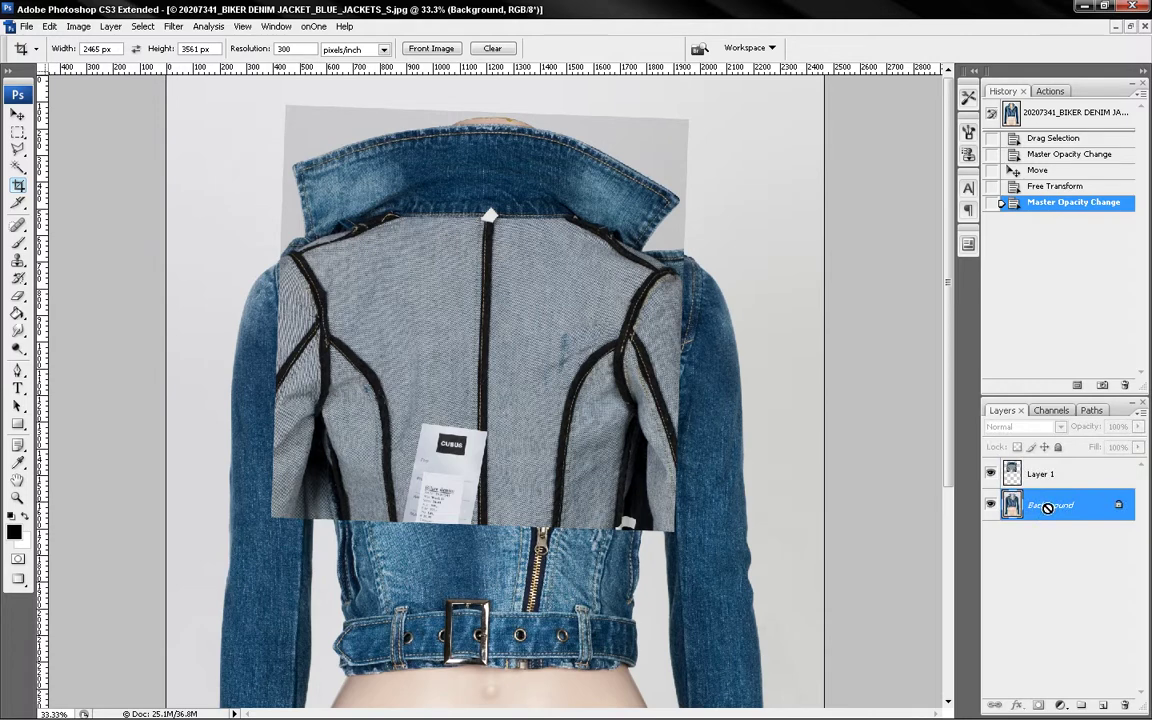
key("ctrl+j")
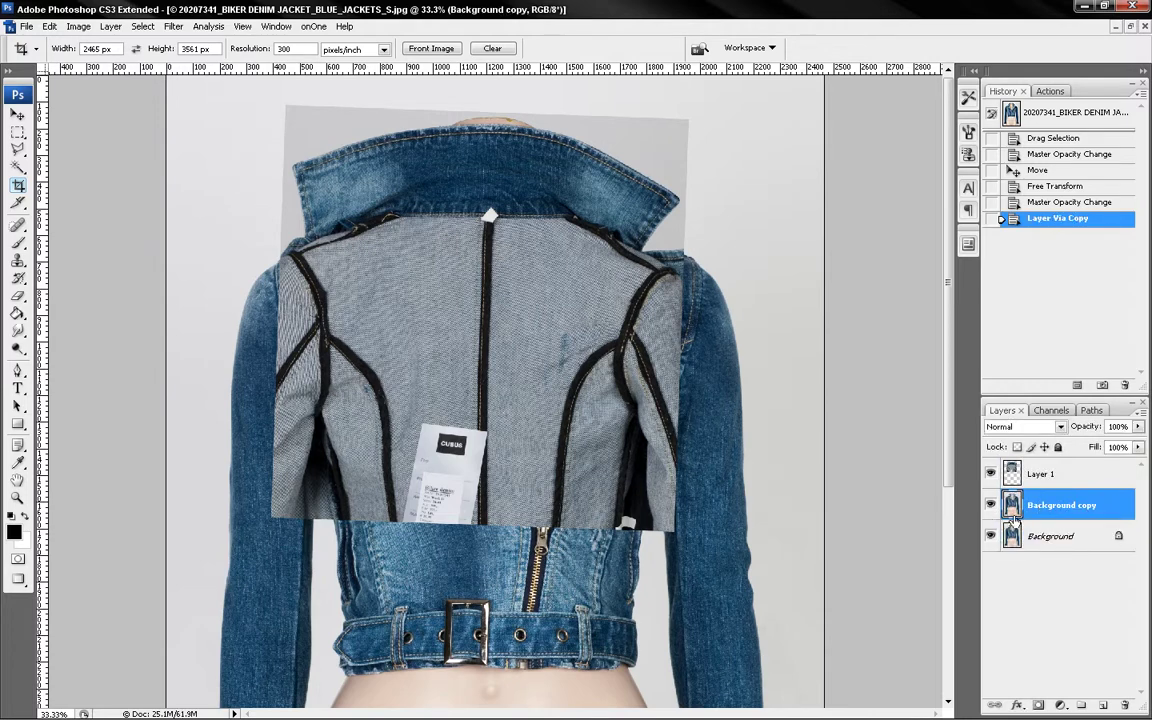
left_click_drag(1058, 510, 1053, 477)
Step: Start a Pen tool path at the collar's upper edge, curving around the neck top to the left collar's inner edge
key("ctrl+plus")
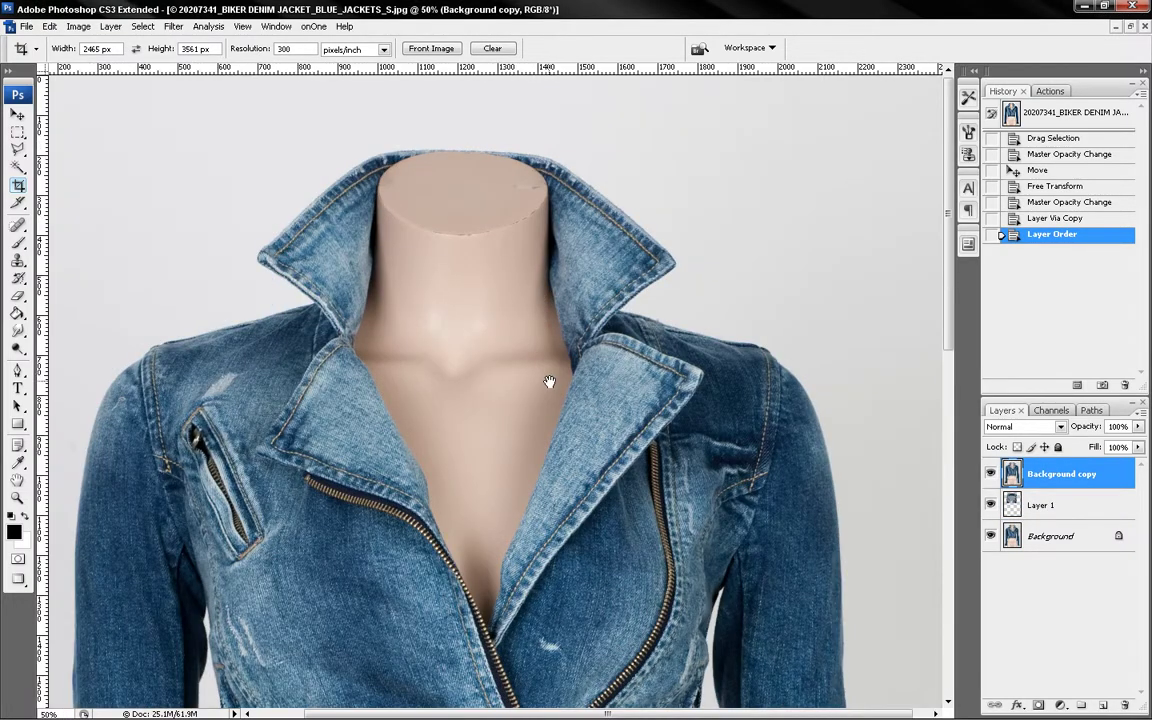
left_click_drag(549, 381, 532, 327)
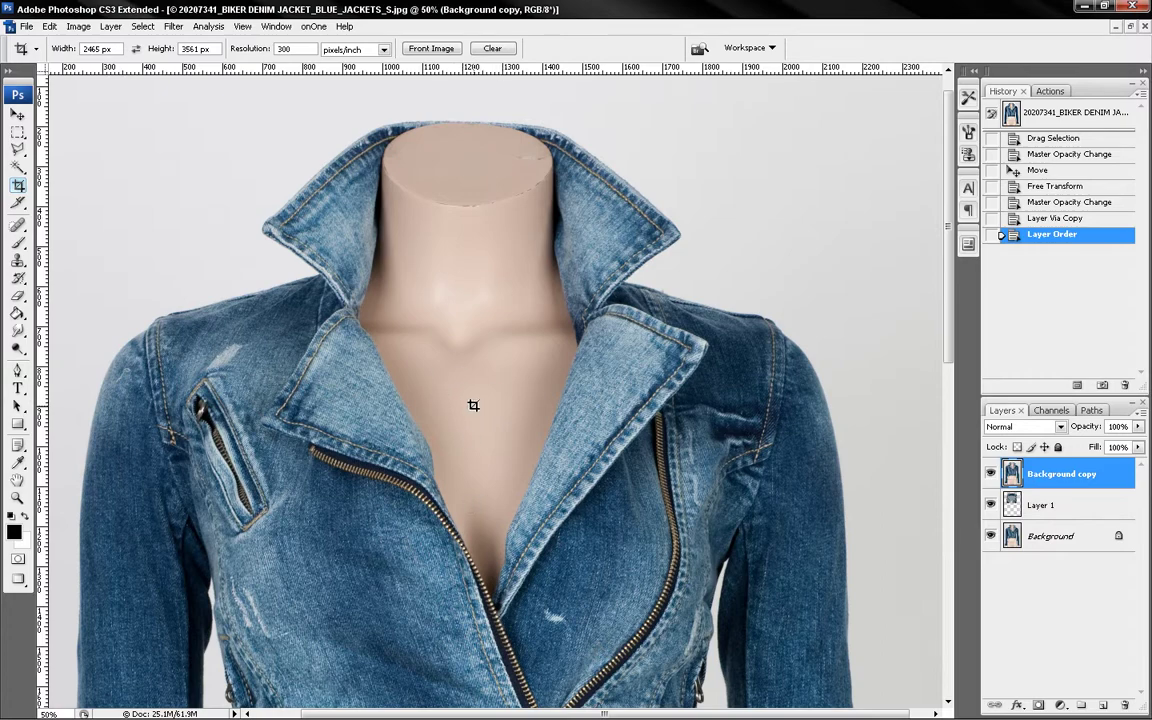
key("p")
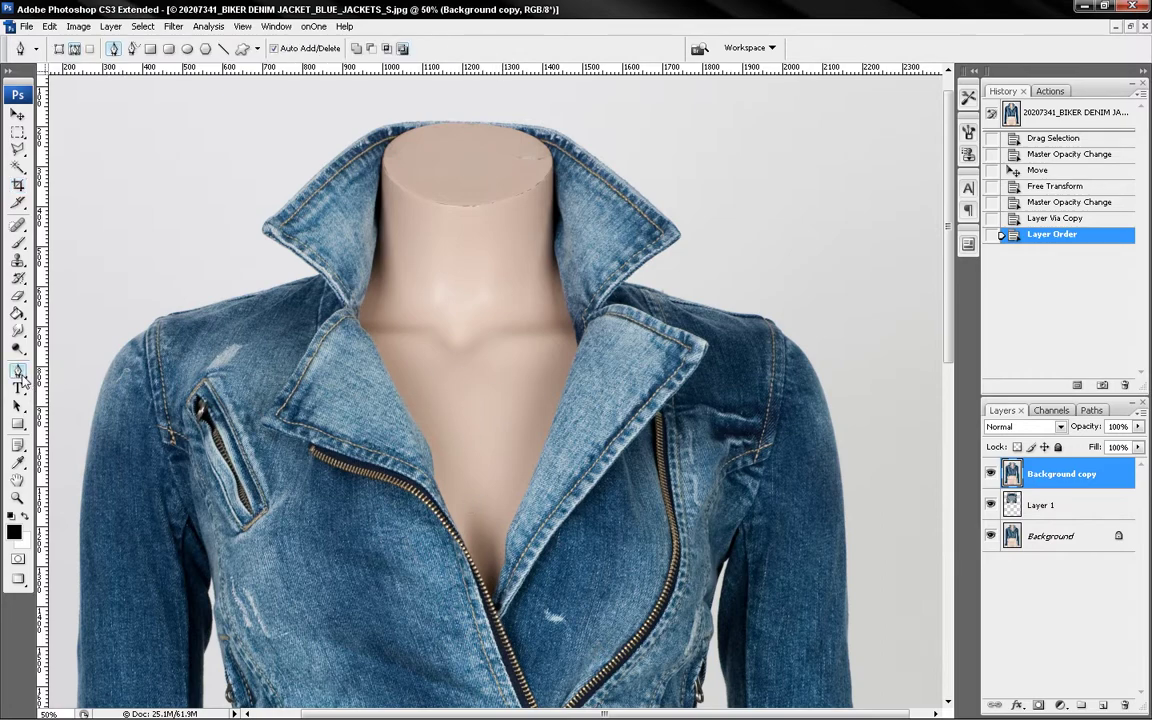
left_click_drag(20, 372, 68, 370)
left_click(434, 176, "ctrl")
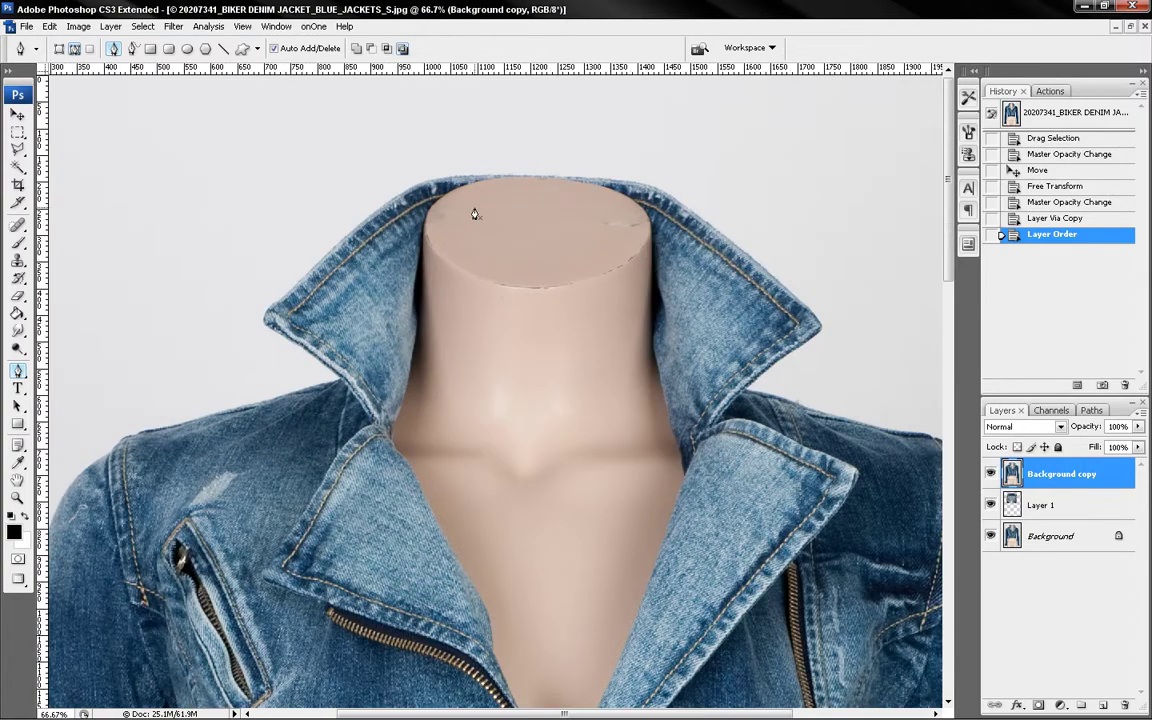
left_click(465, 245, "ctrl")
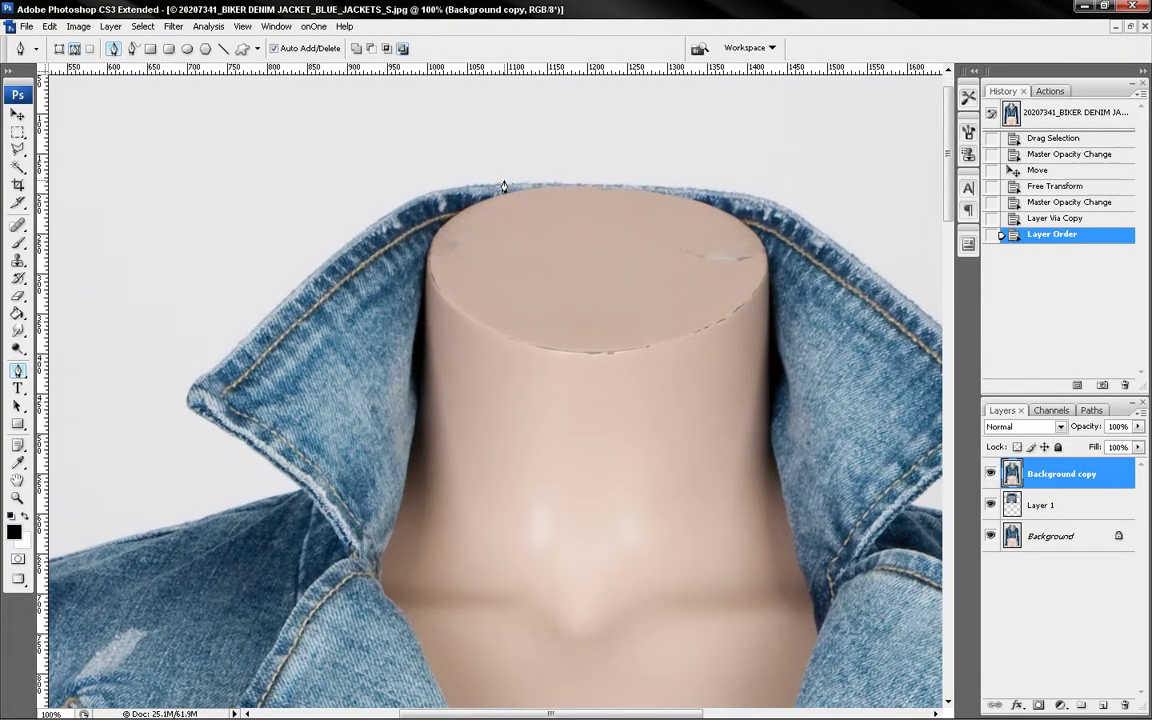
left_click(509, 181)
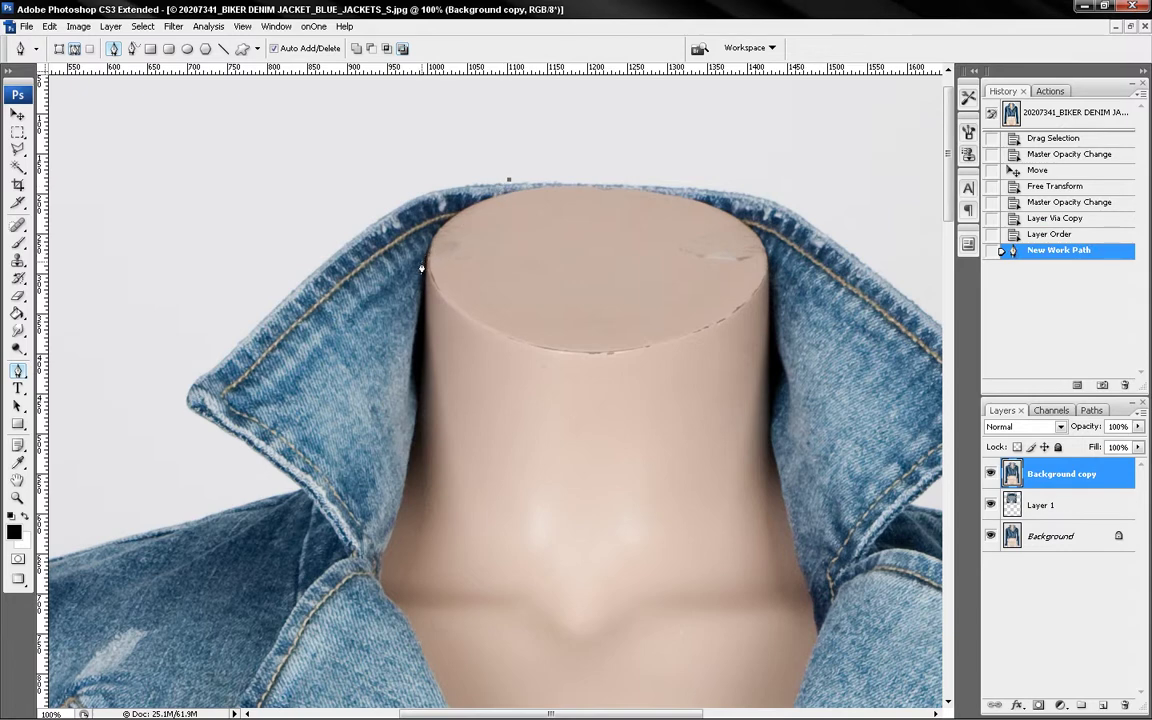
left_click_drag(422, 268, 416, 299)
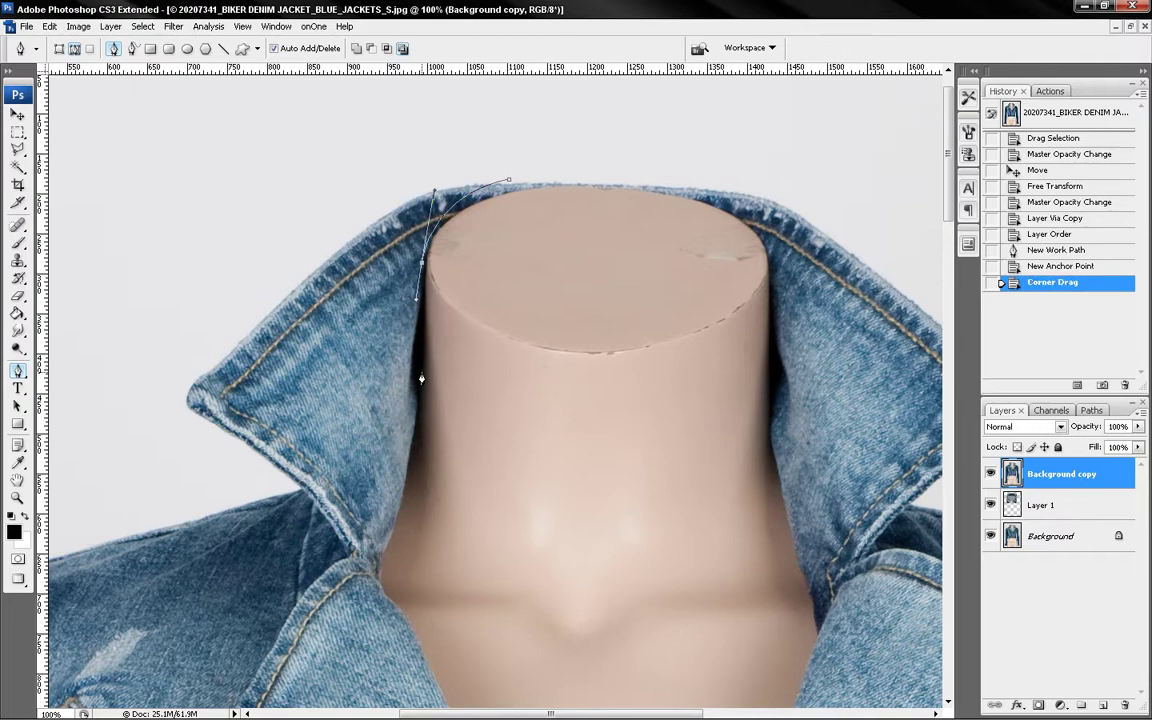
Step: Continue the Pen path down the left collar's inner edge, following its slight bulge beside the mannequin neck
scroll(373, 266, "up", 5)
left_click_drag(499, 460, 499, 272)
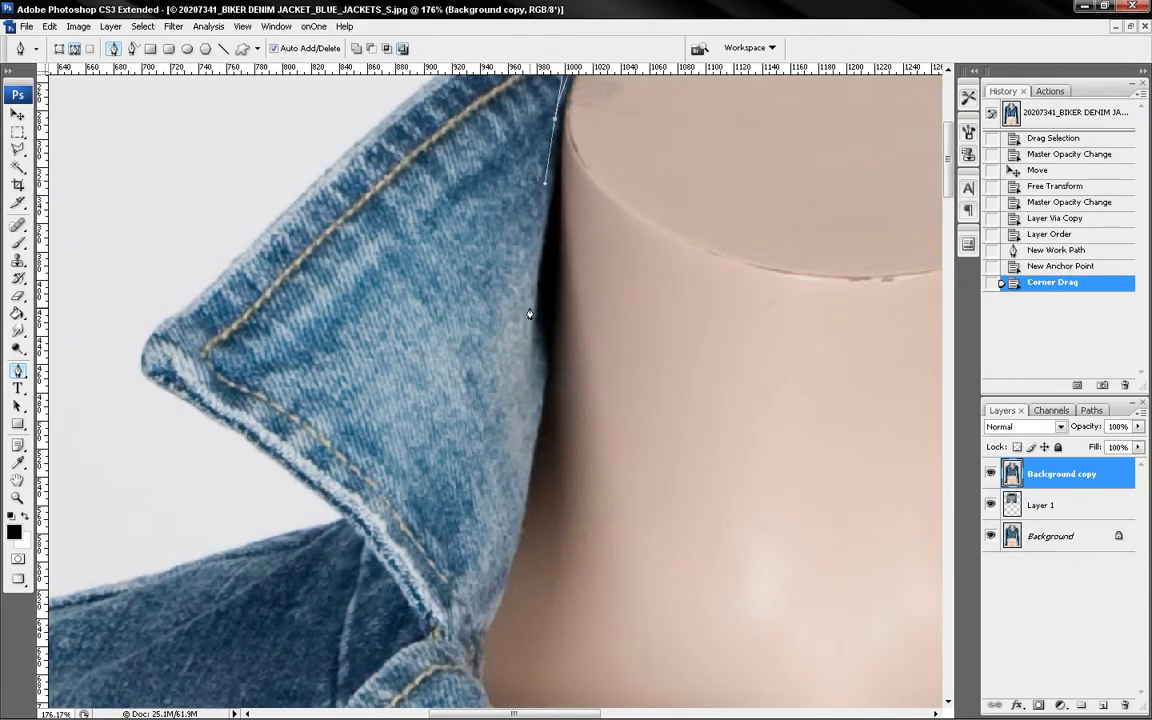
left_click_drag(530, 311, 532, 325)
key("ctrl+z")
left_click(532, 330)
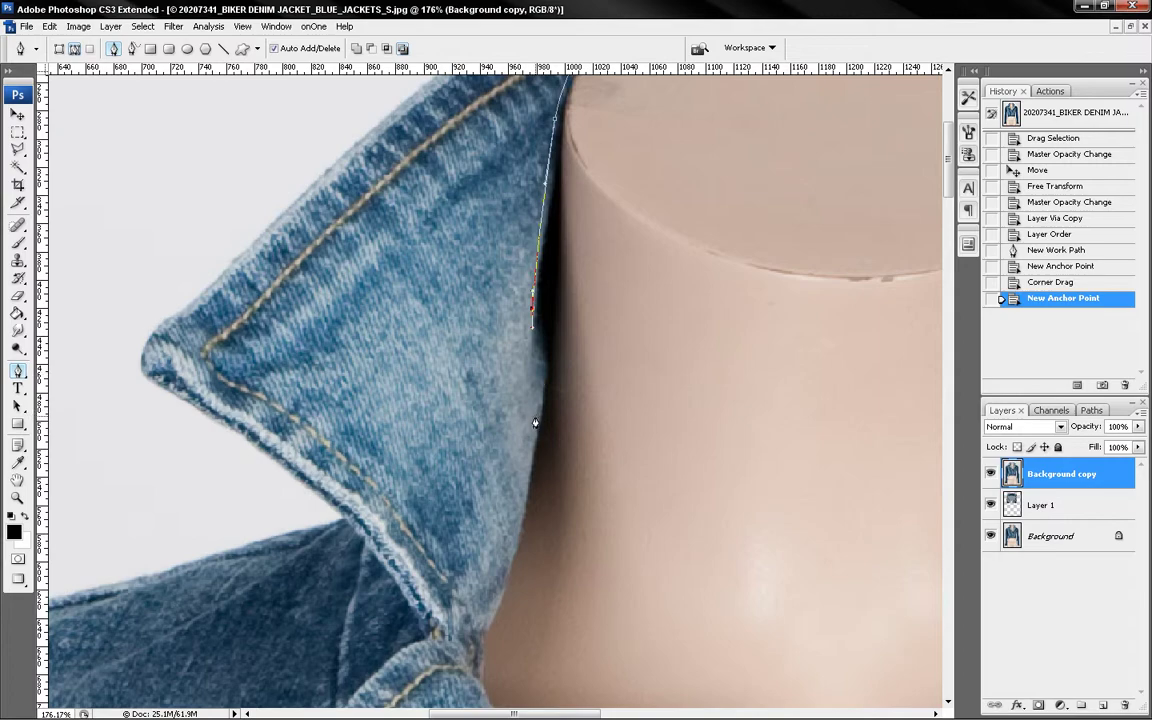
left_click_drag(534, 417, 525, 473)
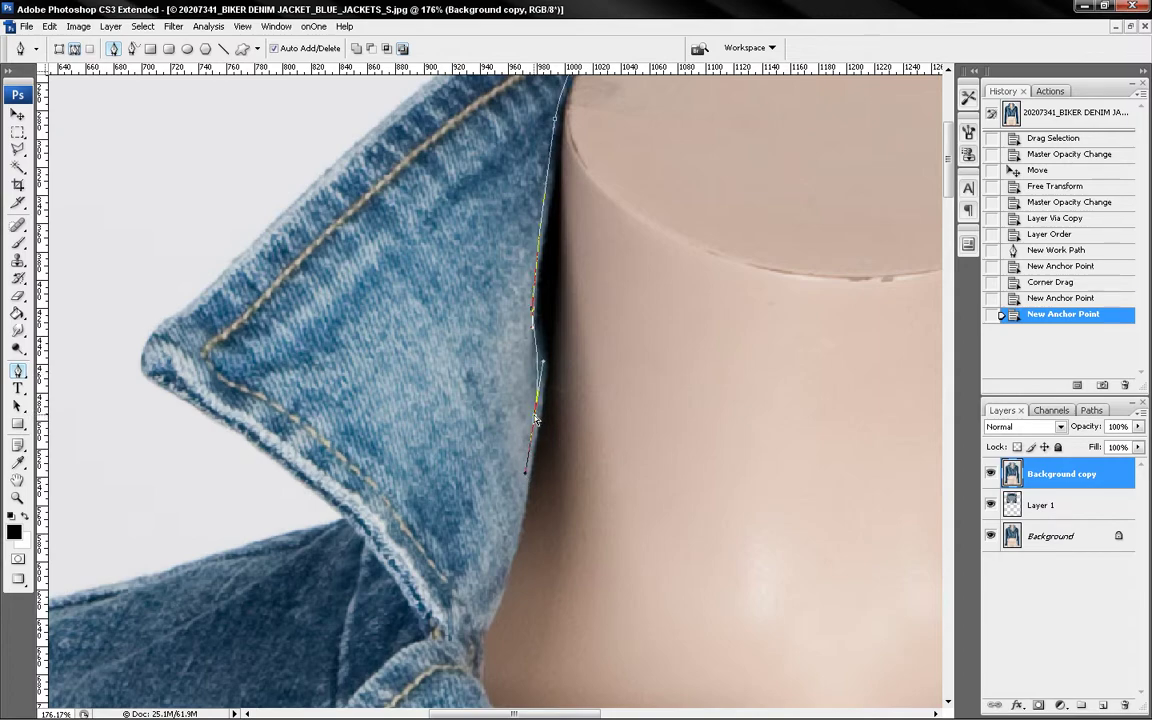
left_click_drag(535, 420, 537, 422)
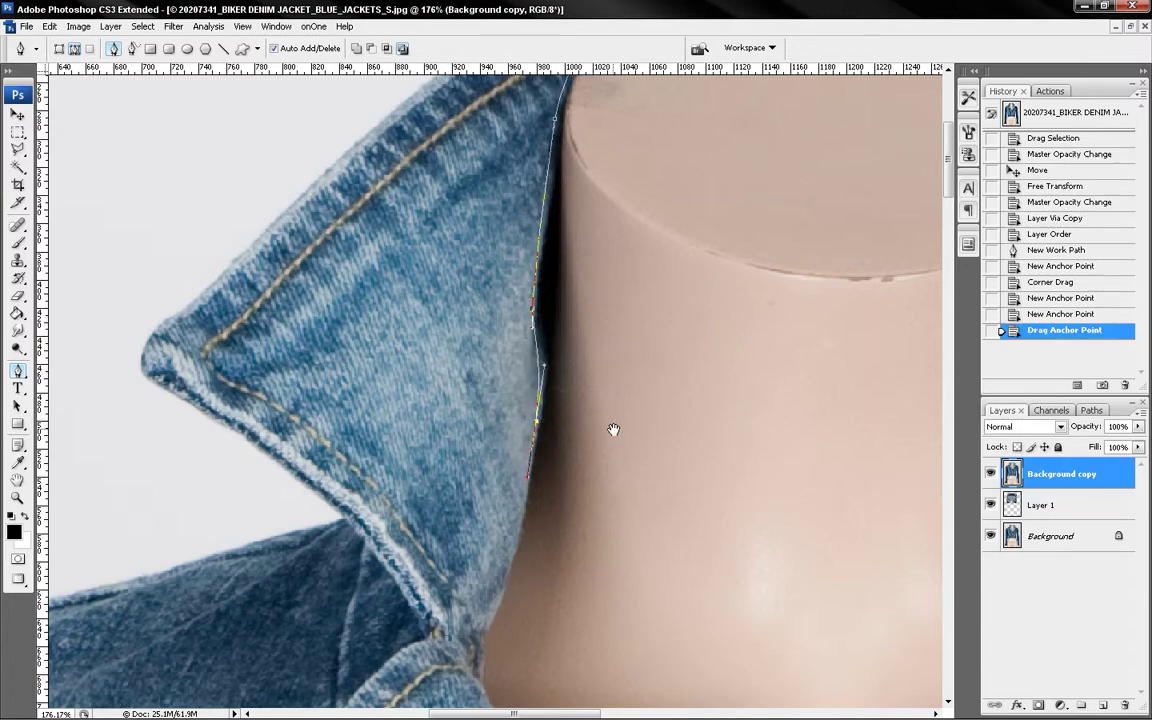
Step: Extend the Pen path along the left collar's lower inner edge, around the notch and onto the top of the left lapel
left_click_drag(613, 430, 558, 292)
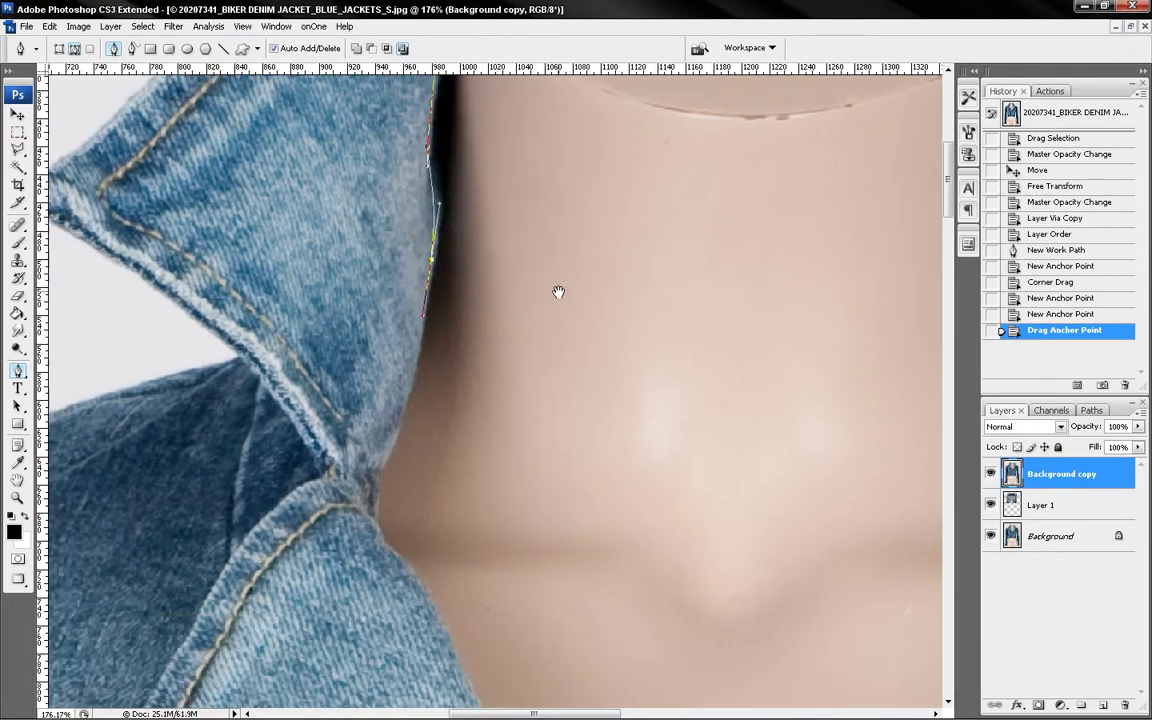
left_click_drag(401, 420, 472, 302)
scroll(390, 449, "up", 3)
left_click_drag(460, 365, 466, 341)
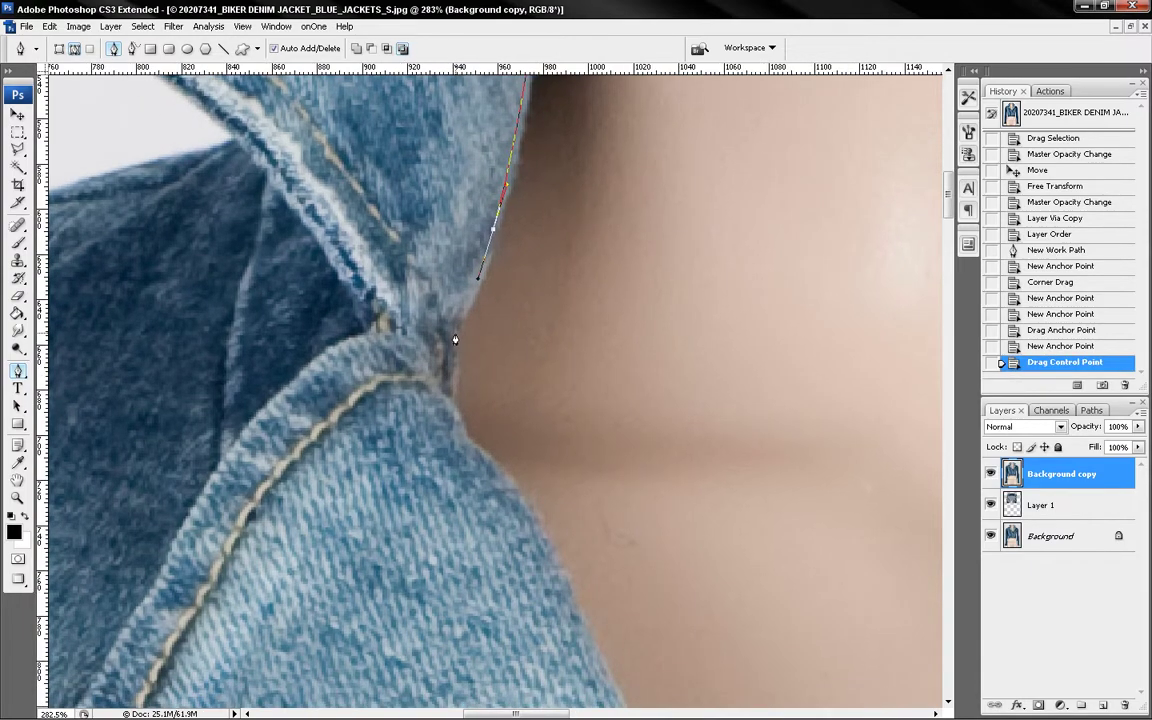
left_click(453, 343)
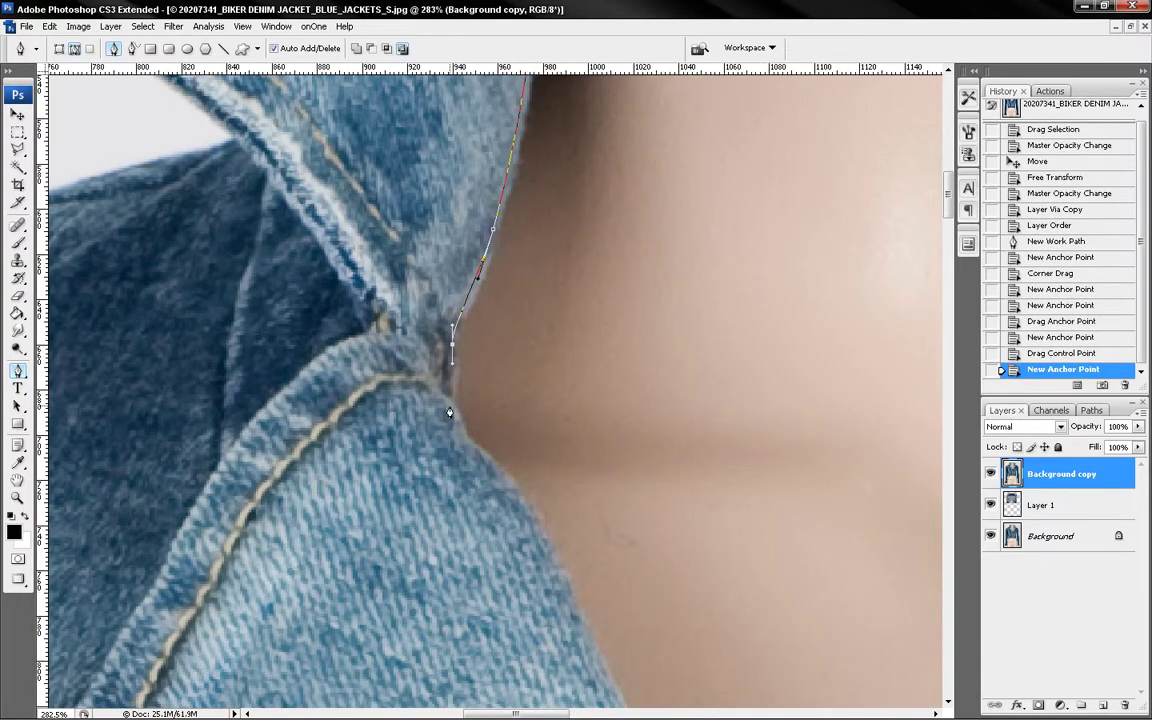
left_click(449, 410)
left_click_drag(484, 450, 453, 365)
left_click(472, 454)
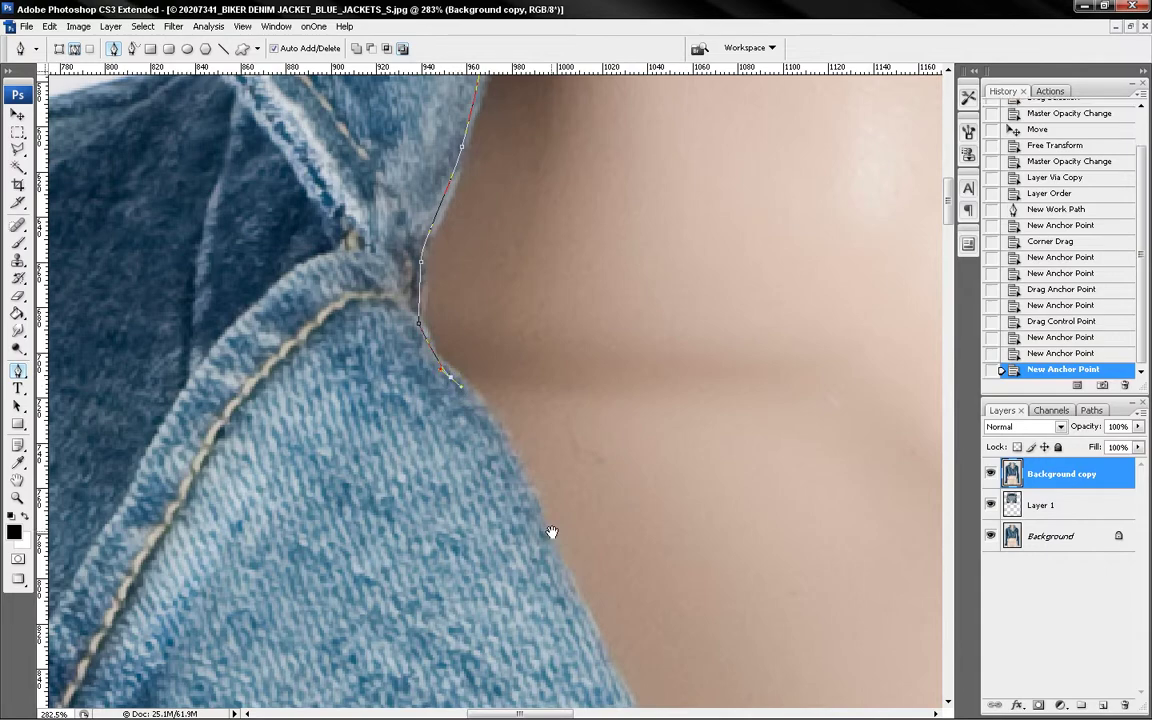
Step: Trace the Pen path down the left lapel's inner edge and around the curved fold just above the zipper
left_click_drag(551, 531, 444, 420)
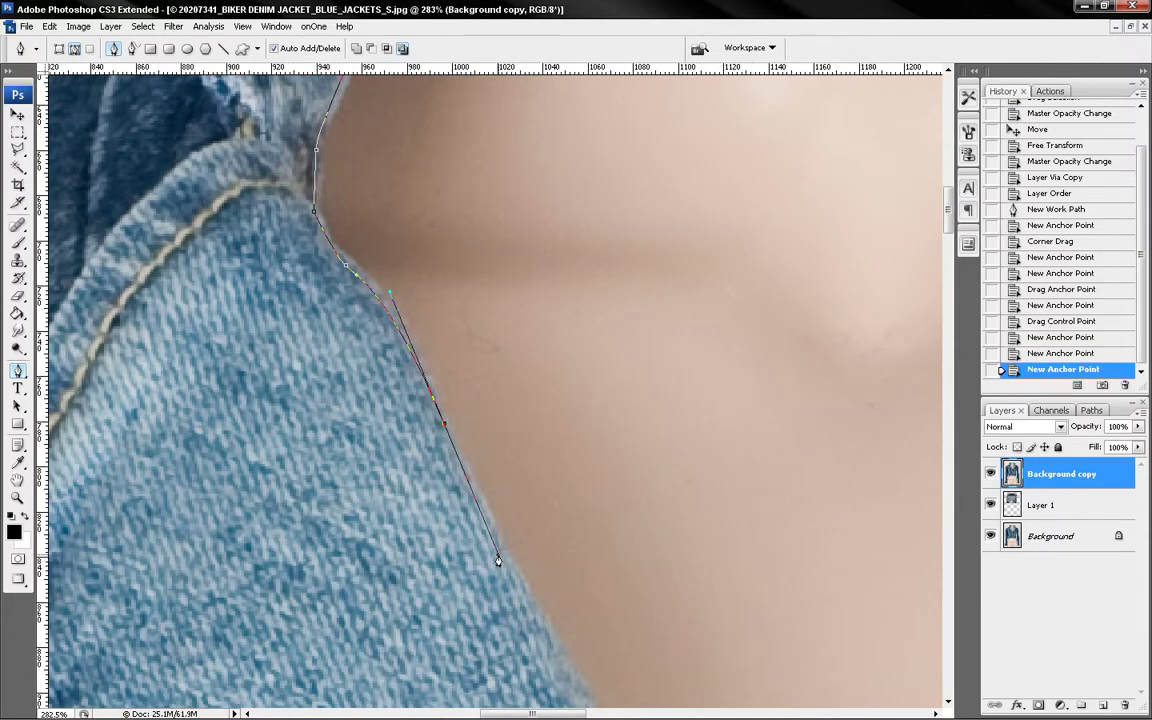
left_click_drag(498, 560, 499, 554)
key("ctrl+minus")
left_click_drag(510, 668, 385, 360)
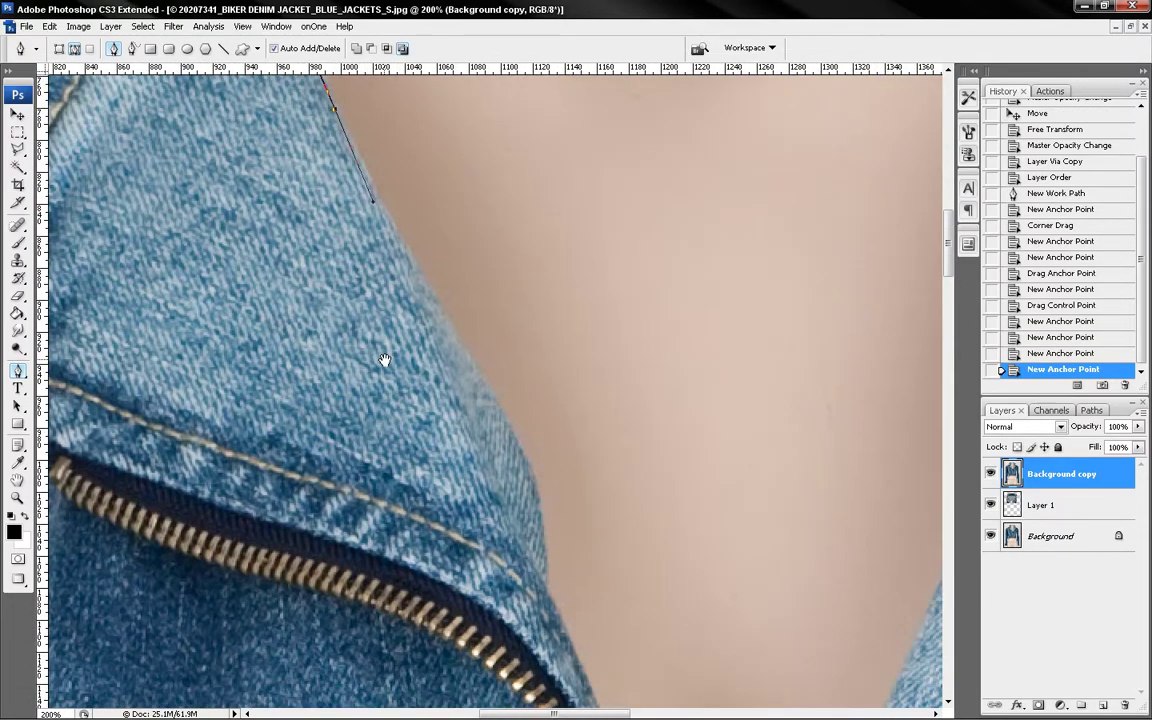
left_click(480, 387)
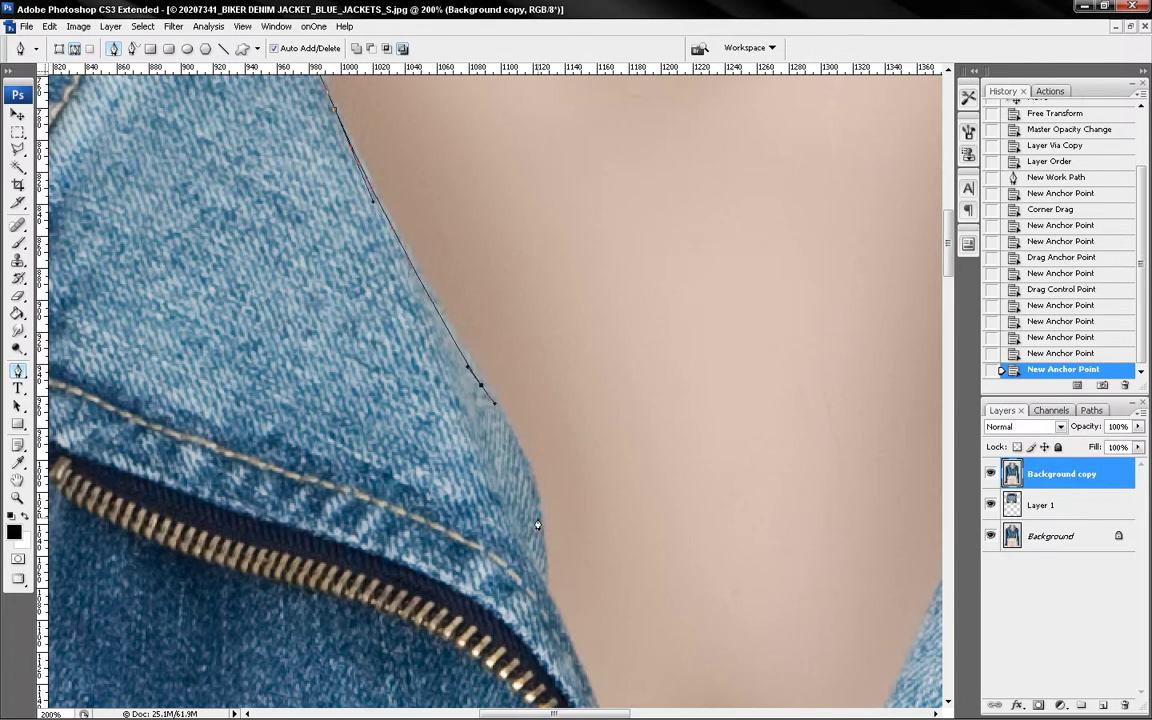
left_click_drag(537, 520, 540, 563)
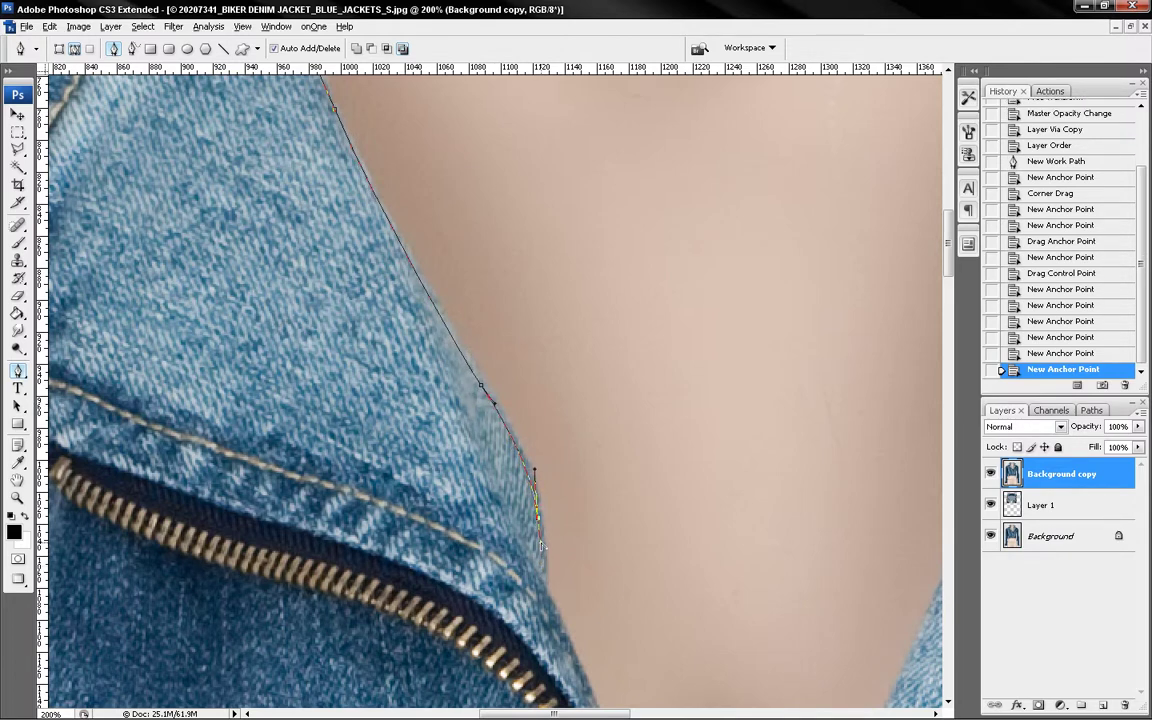
left_click(540, 543, "alt")
left_click(541, 557)
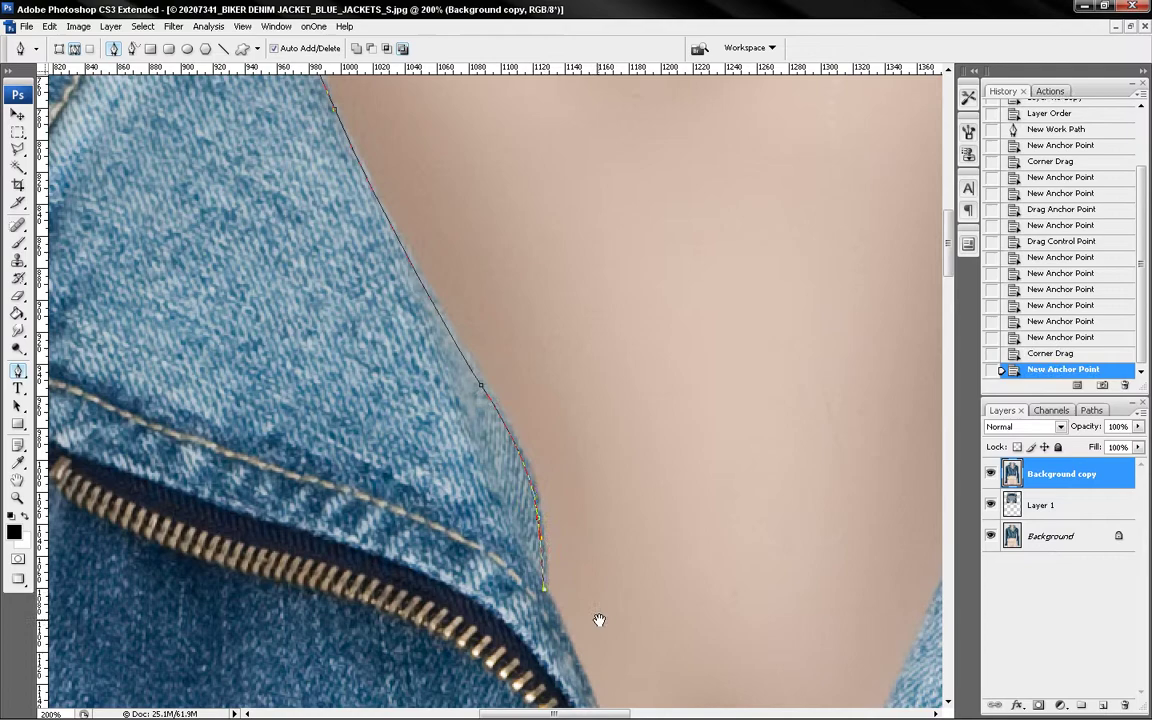
Step: Trace the path along the zipper edge to the bottom of the V-shaped neckline, ending with a corner point there
left_click_drag(599, 620, 446, 347)
left_click_drag(434, 404, 445, 433)
left_click_drag(477, 501, 450, 430)
left_click_drag(497, 526, 440, 422)
left_click_drag(481, 508, 462, 466)
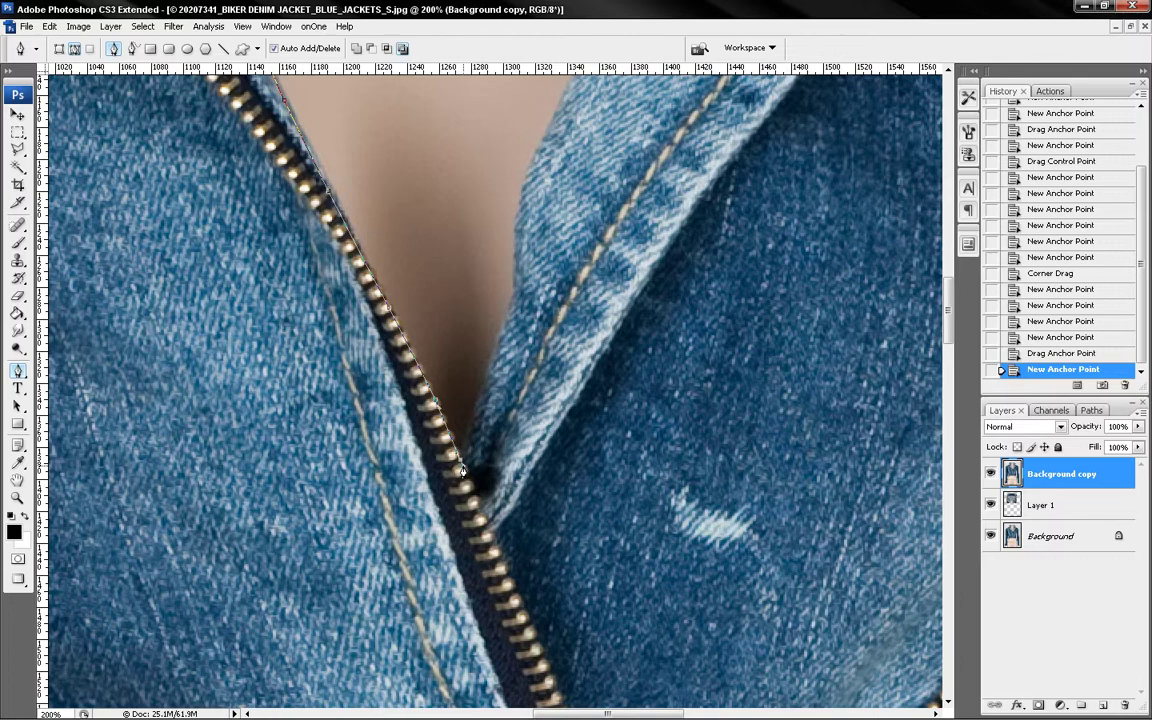
left_click(464, 452)
left_click_drag(466, 445, 465, 463)
left_click_drag(490, 377, 472, 434)
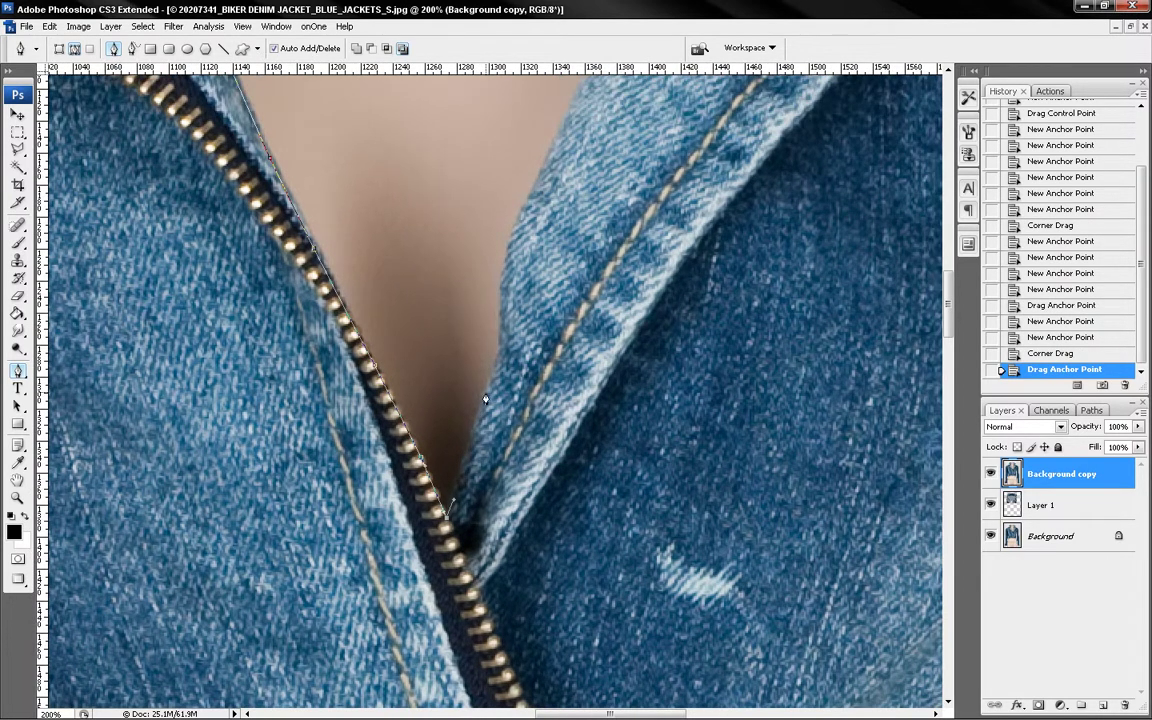
Step: Trace the Pen path from the bottom of the neckline up the lower curved edge of the right lapel
left_click(490, 392)
left_click_drag(490, 392, 499, 371)
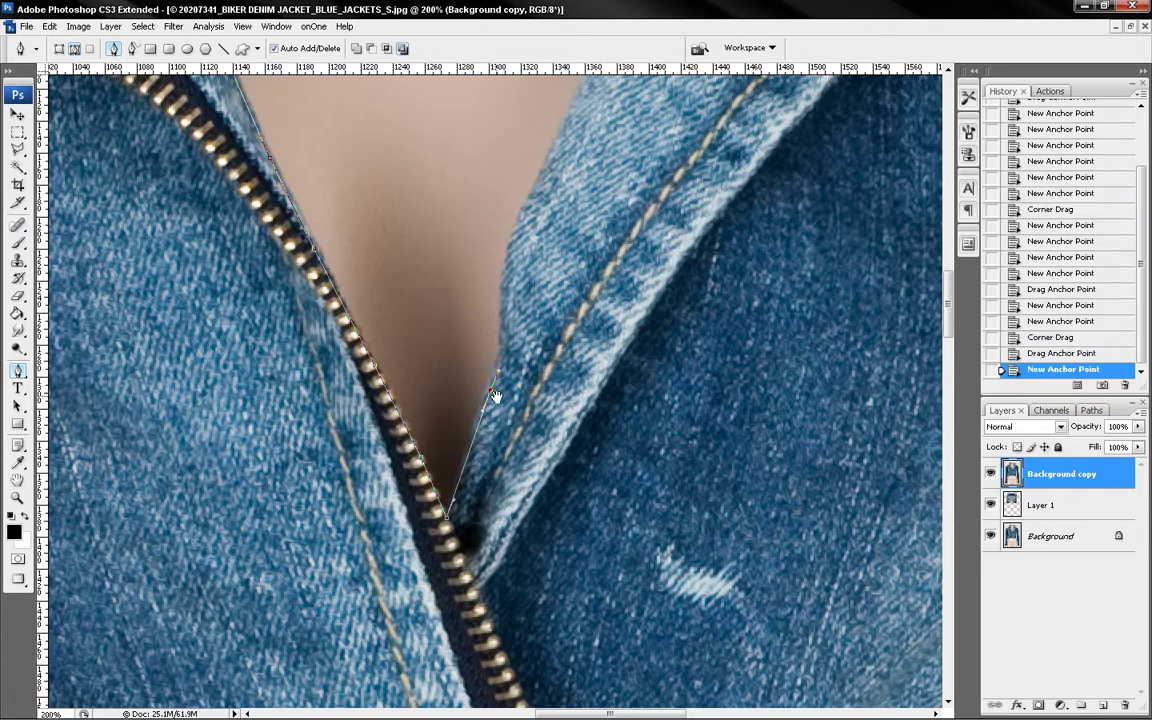
left_click_drag(511, 312, 499, 403)
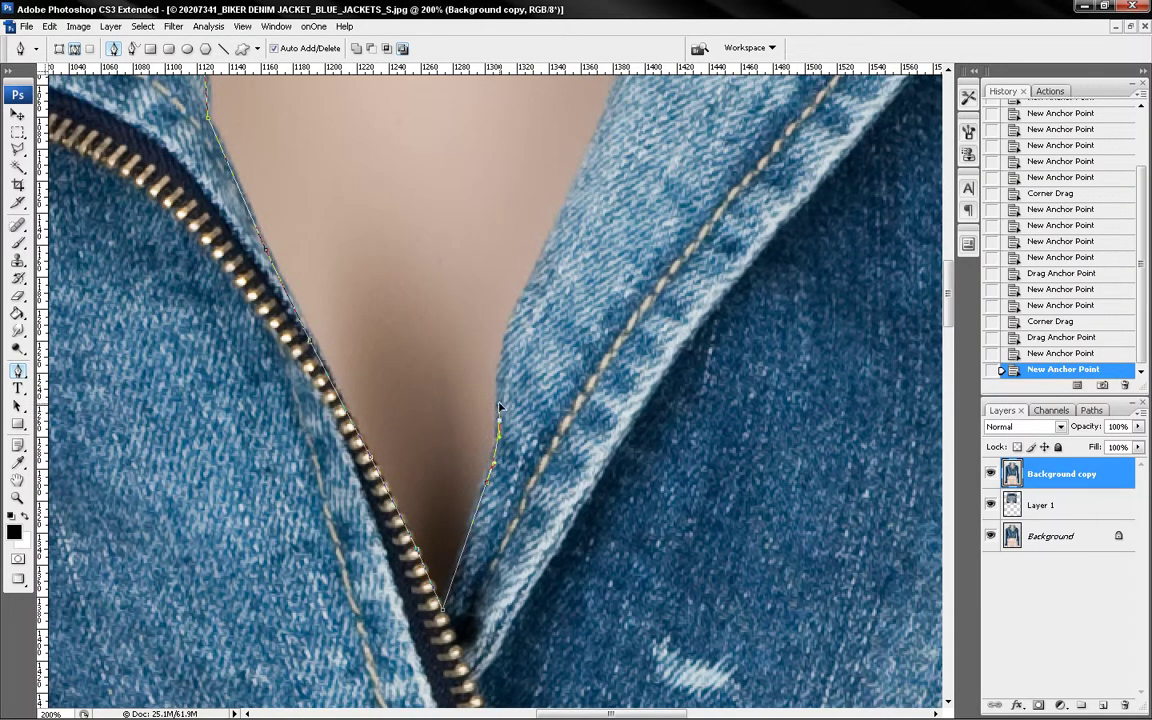
left_click_drag(534, 293, 579, 293)
left_click(509, 456)
left_click_drag(510, 456, 505, 457)
left_click_drag(562, 329, 472, 598)
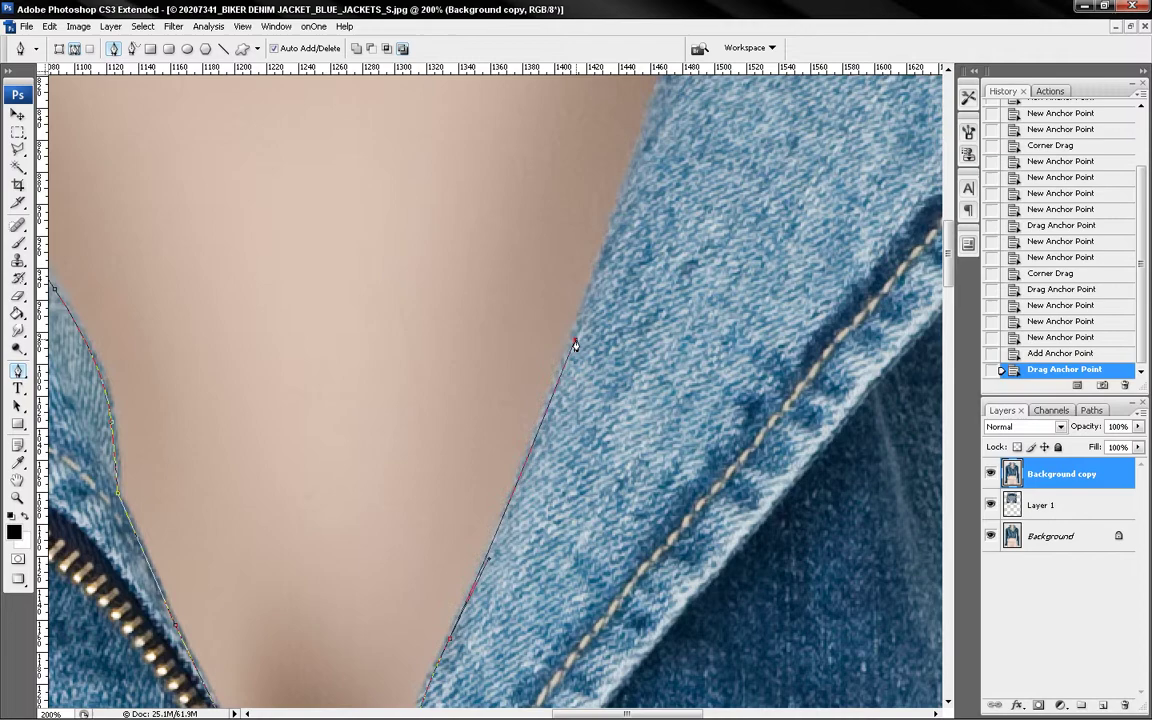
Step: Extend the Pen path up the right lapel's straight inner edge to the point where it meets the collar
left_click_drag(605, 255, 522, 550)
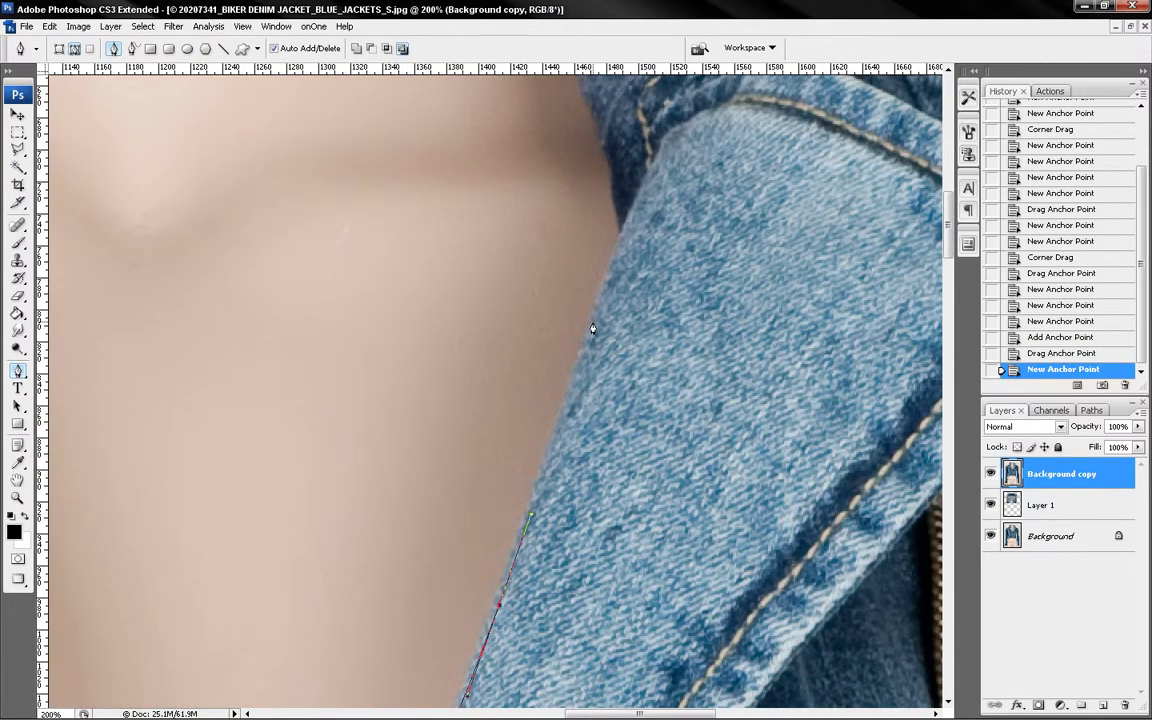
left_click(605, 295)
left_click_drag(607, 301, 607, 411)
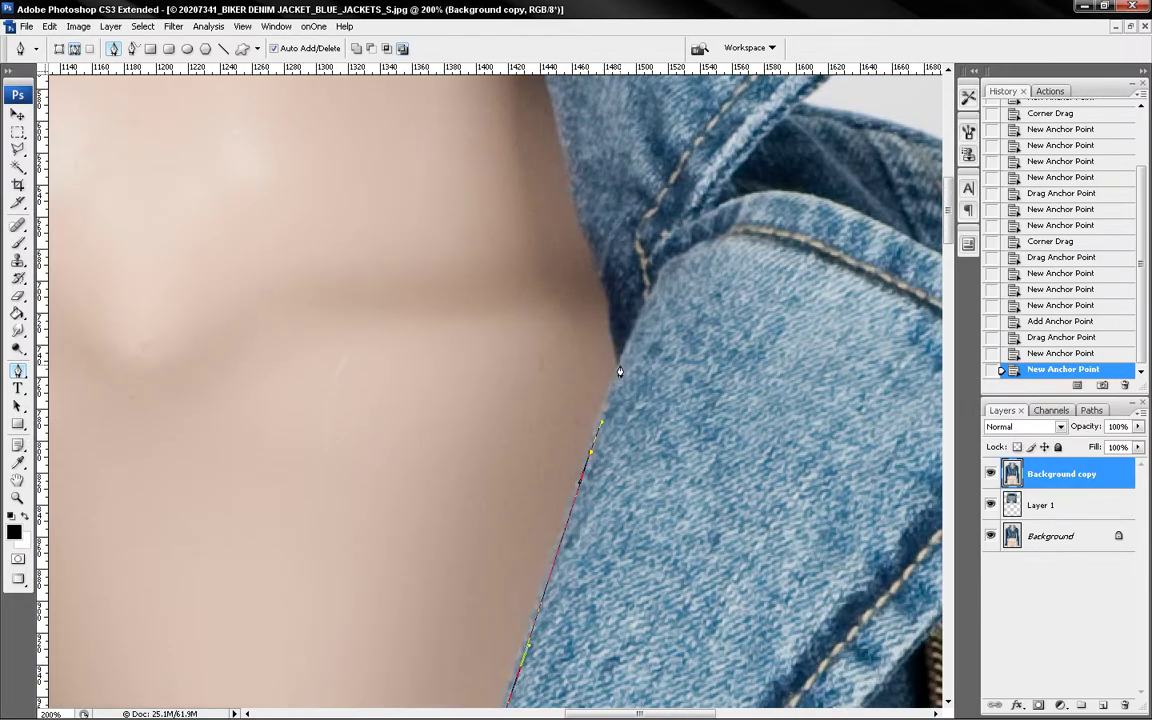
left_click(619, 369)
left_click_drag(605, 248, 582, 425)
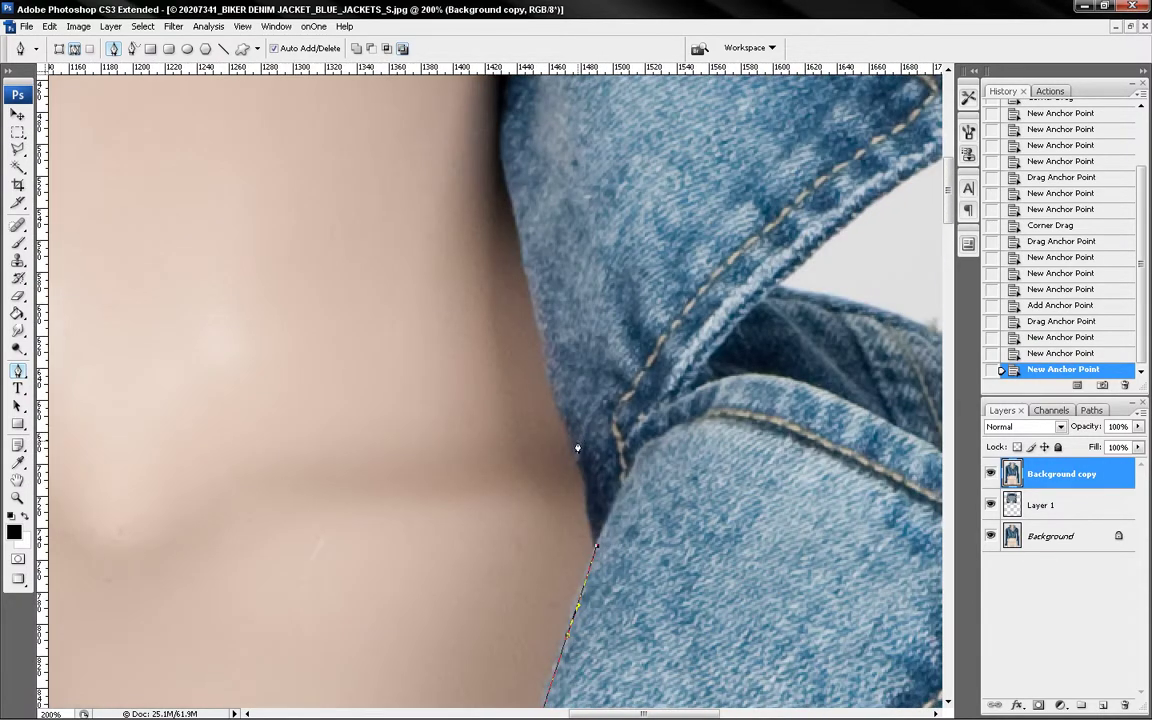
Step: Trace the Pen path up the right collar's inner edge, around its bulge to beside the neck top
left_click(578, 452)
left_click_drag(560, 400, 588, 591)
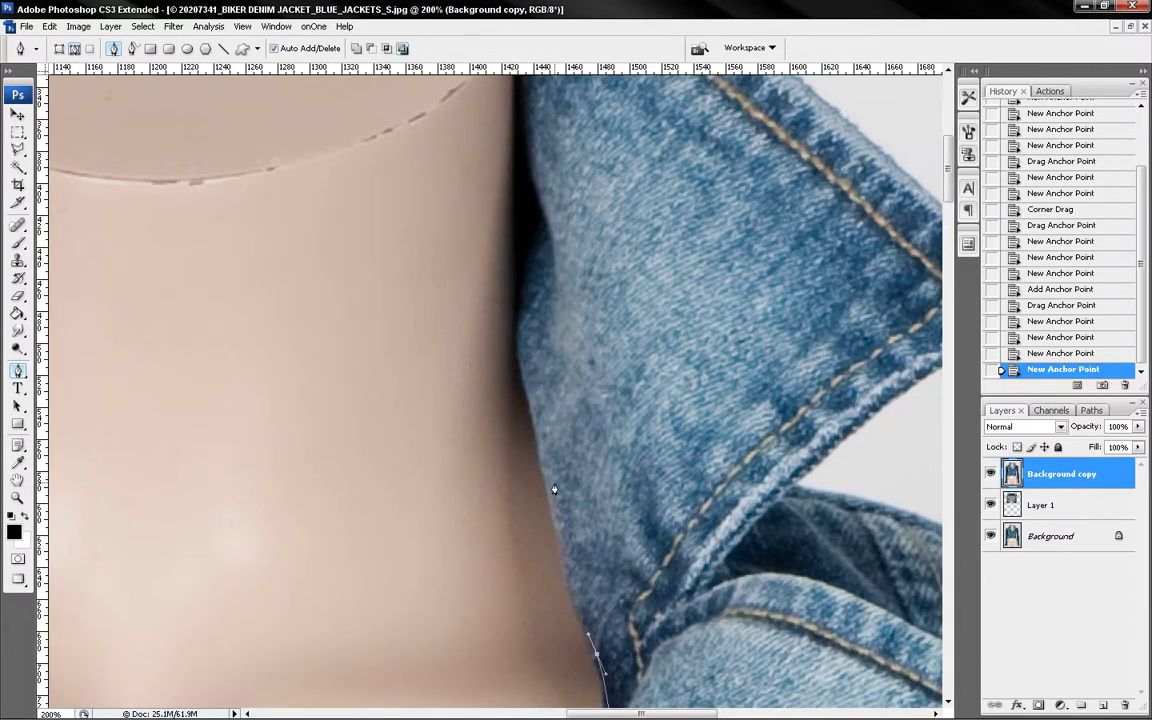
left_click(541, 443)
left_click_drag(532, 403, 561, 565)
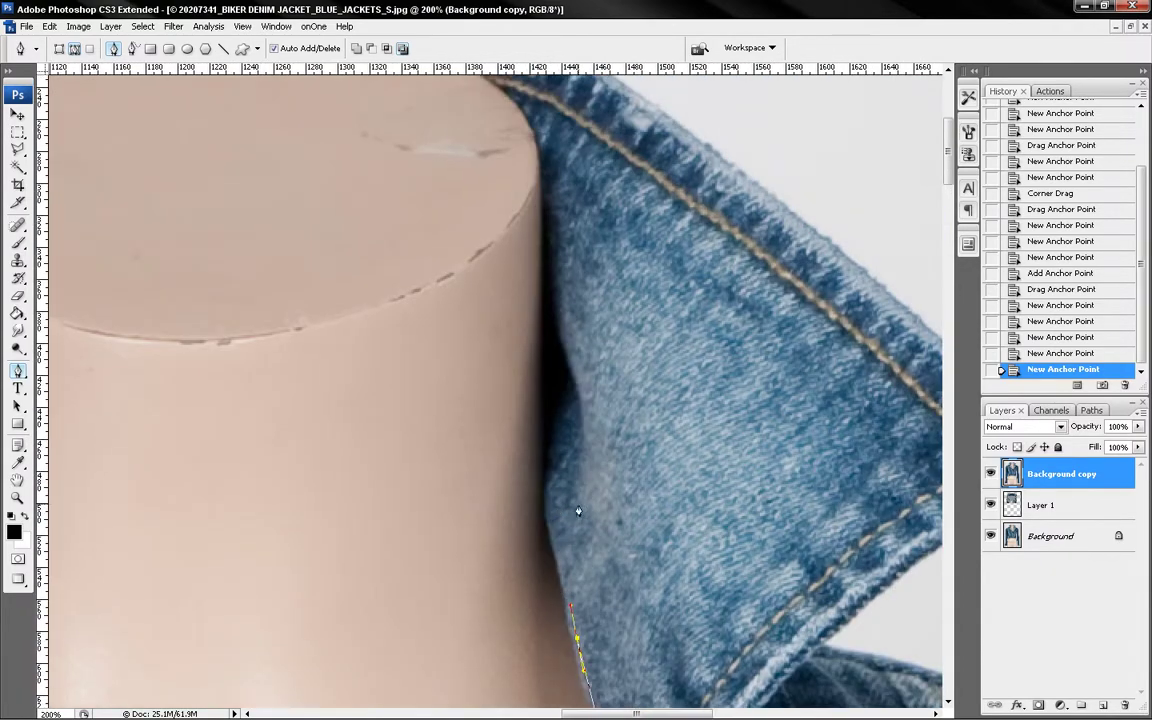
mouse_move(555, 485)
left_mouse_down()
mouse_move(558, 434)
mouse_move(551, 476)
left_mouse_up()
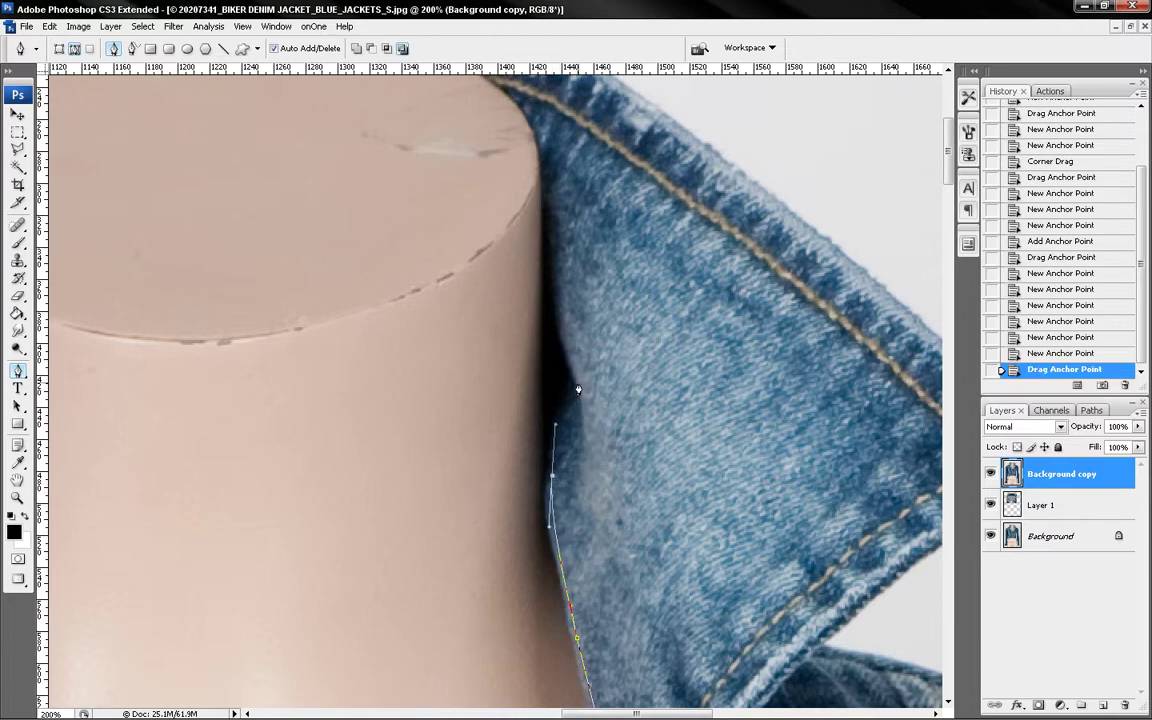
mouse_move(579, 386)
left_mouse_down()
mouse_move(571, 342)
mouse_move(575, 367)
left_mouse_up()
left_click_drag(581, 225, 605, 401)
left_click_drag(509, 216, 530, 276)
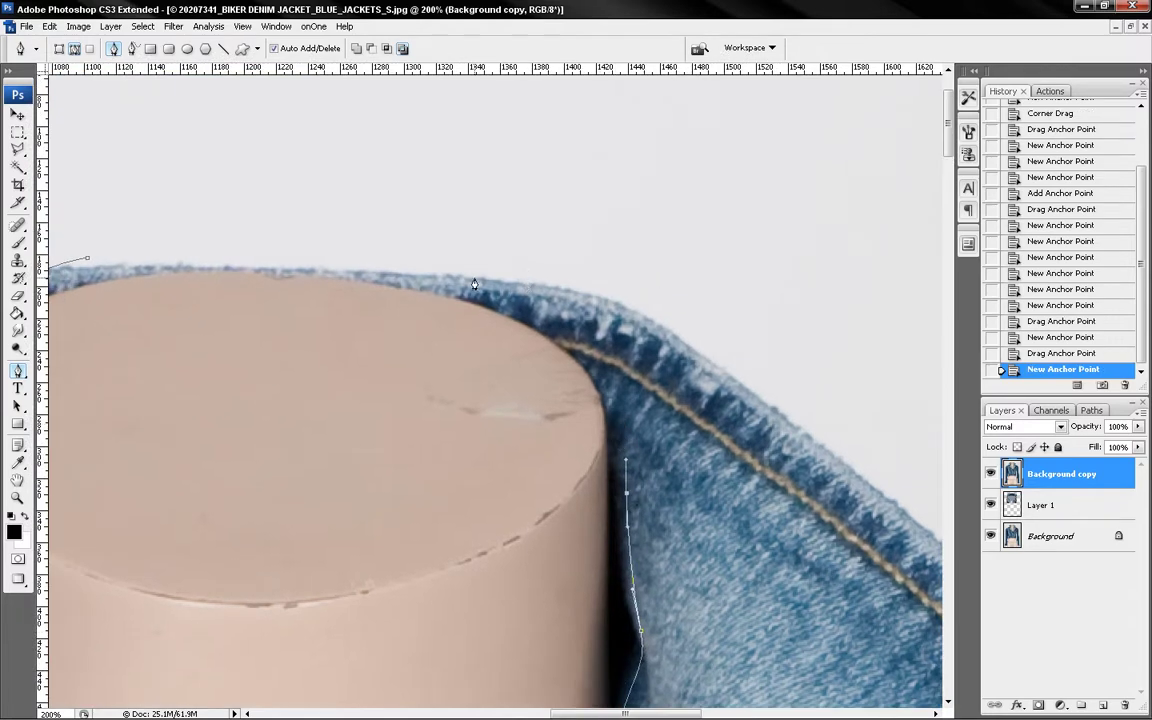
Step: Curve the path over the right collar's upper edge and close it above the neck at its starting point
left_click_drag(474, 277, 317, 220)
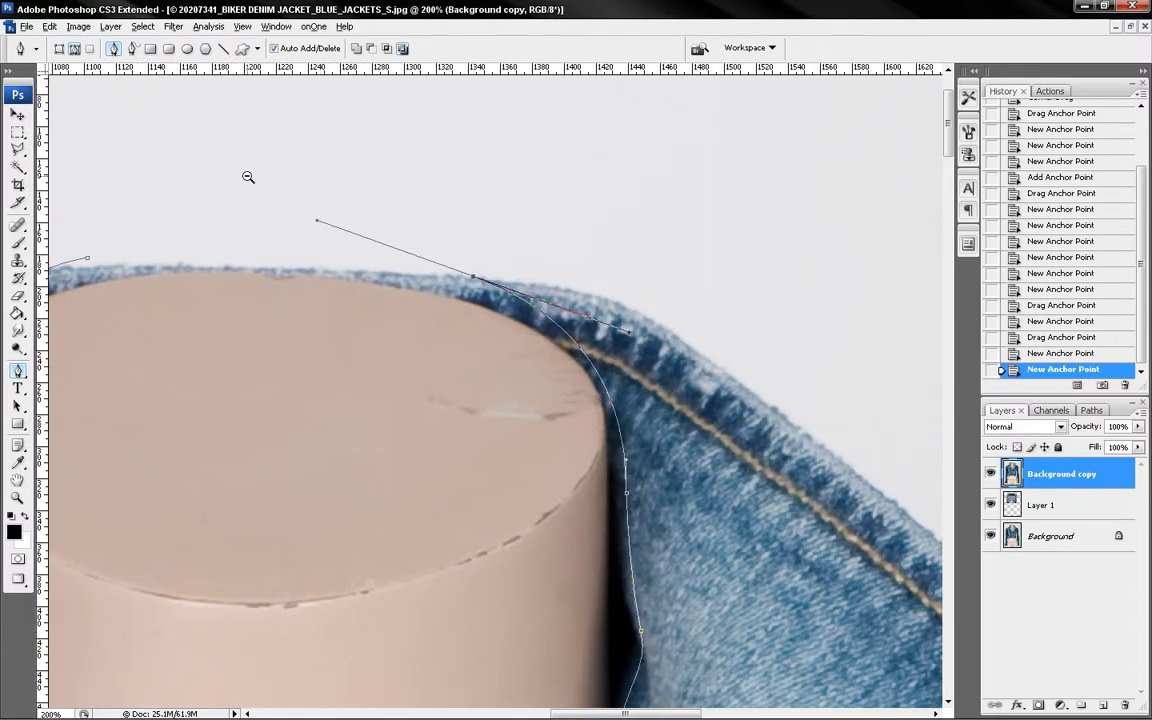
left_click(248, 177, "ctrl+alt")
left_click_drag(547, 182, 449, 167)
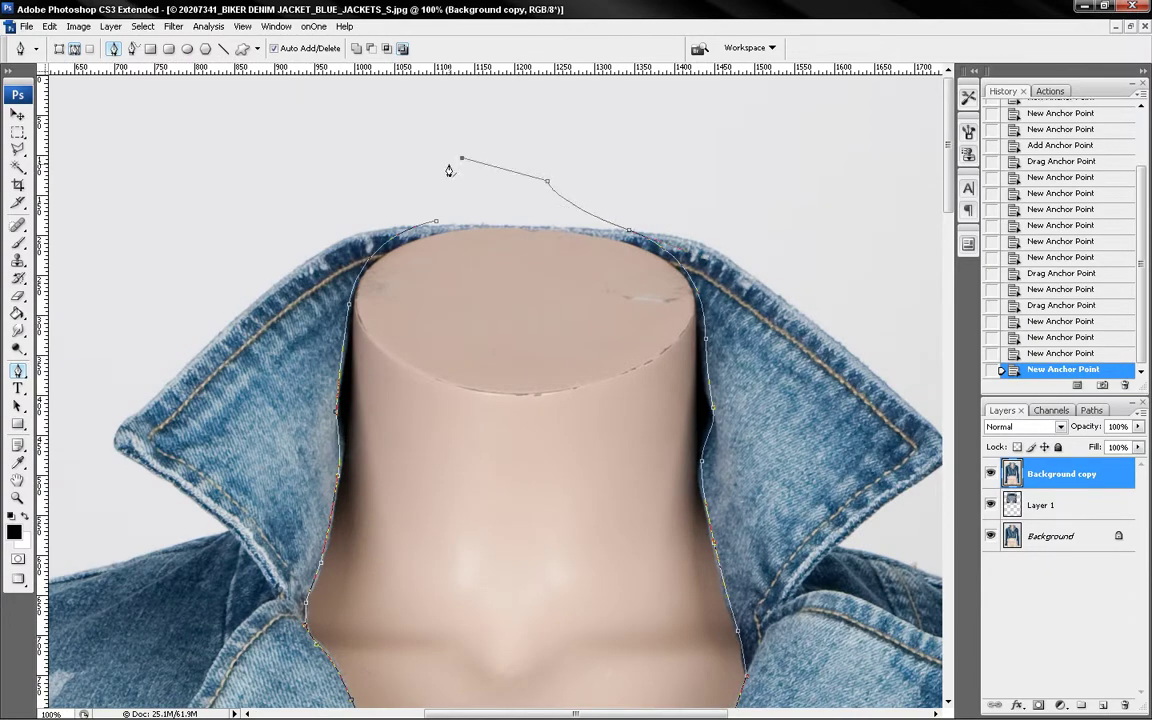
left_click(436, 222)
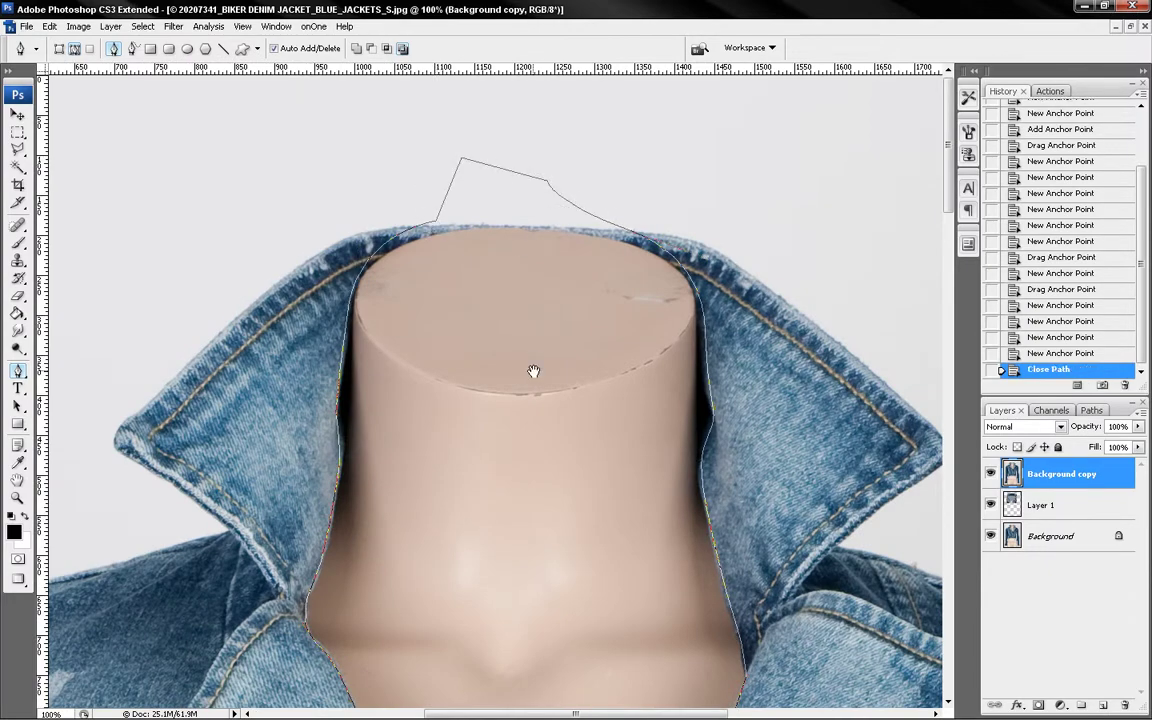
Step: Convert the closed path to a selection, delete the mannequin neck and chest from the Background copy layer, and deselect
left_click_drag(586, 535, 558, 270)
left_click(556, 272, "alt")
scroll(561, 275, "down", 3)
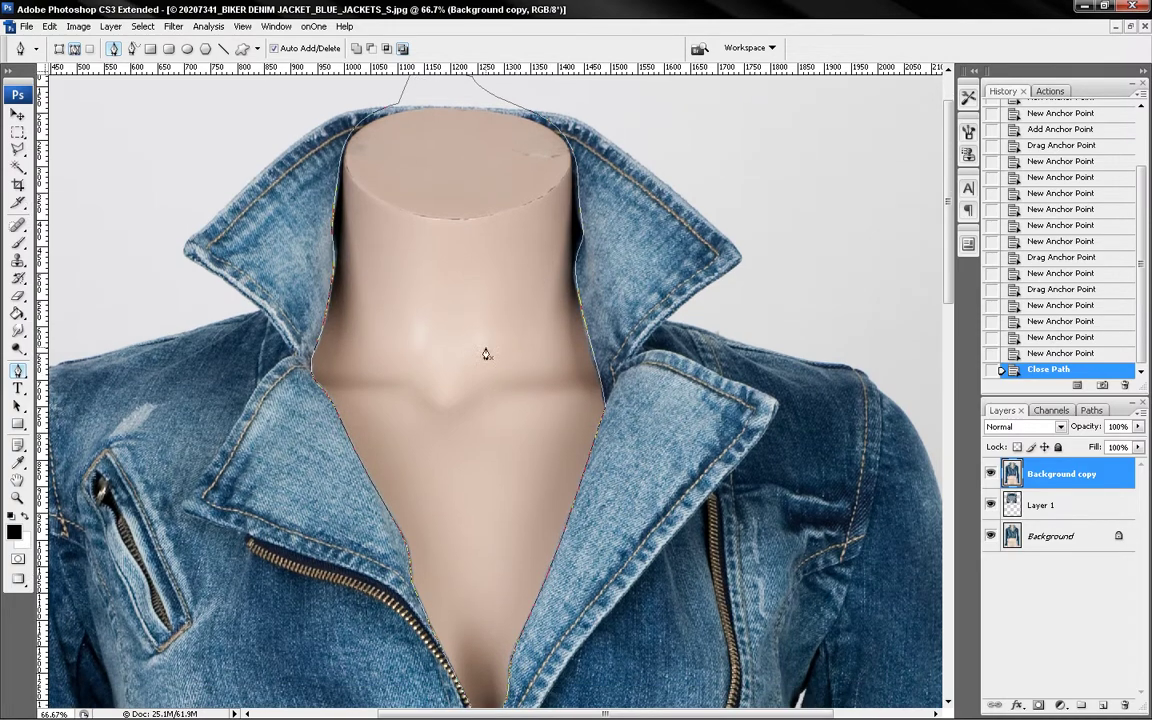
right_click(455, 369)
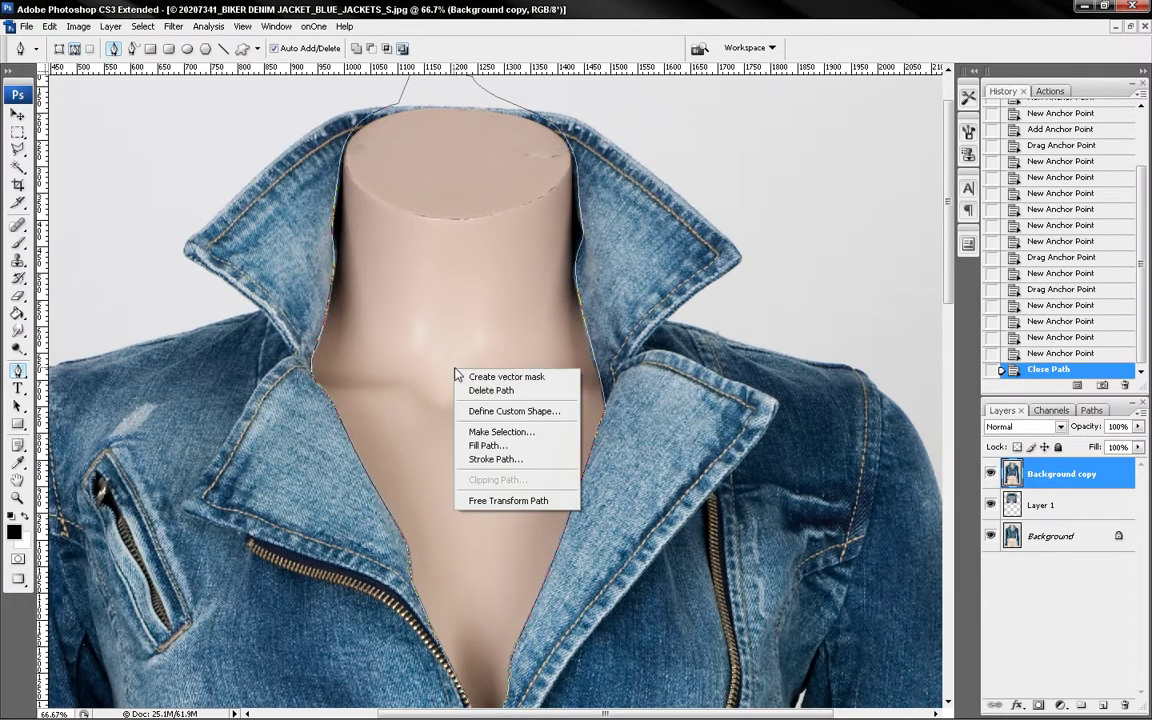
left_click(484, 432)
key("Return")
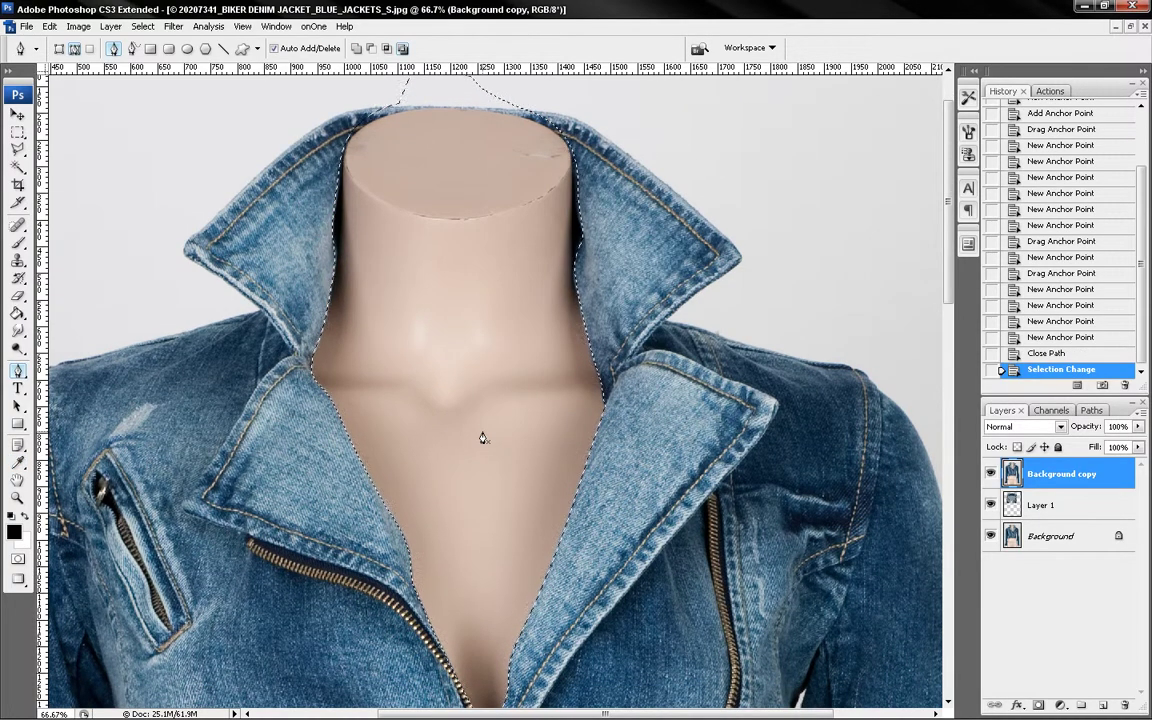
key("Delete")
key("ctrl+d")
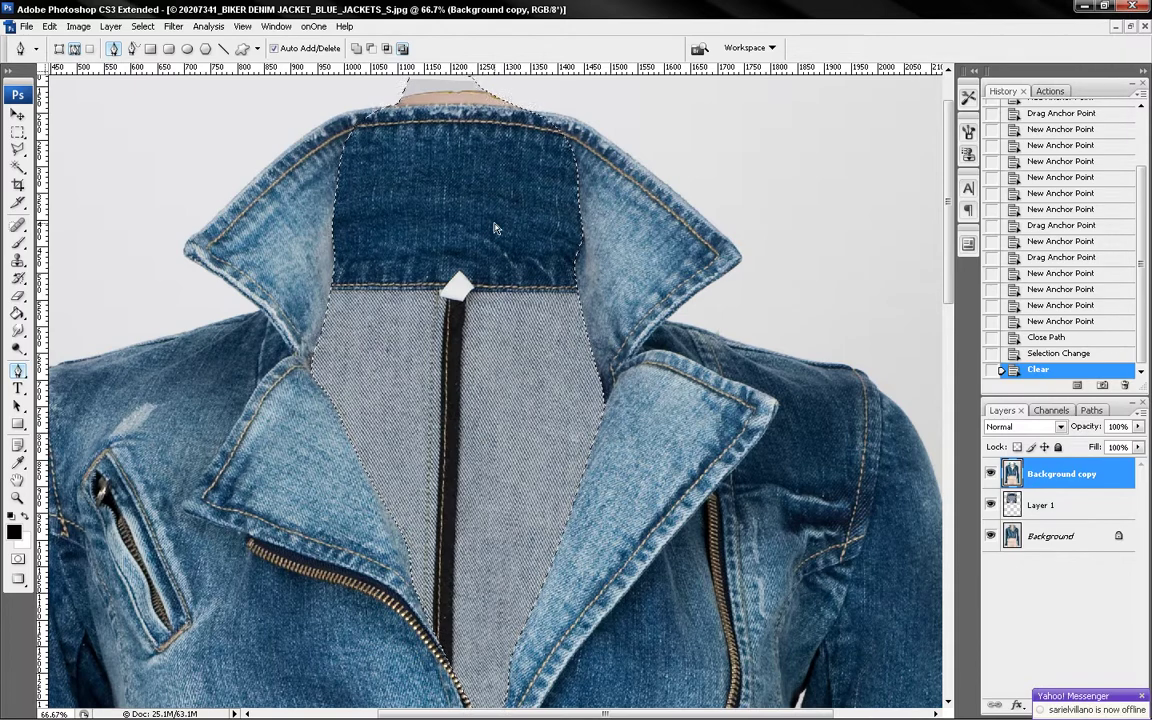
Step: Brighten the inside back on Layer 1 with Levels, lowering the white input to about 249 and raising the midtones slightly
key("c")
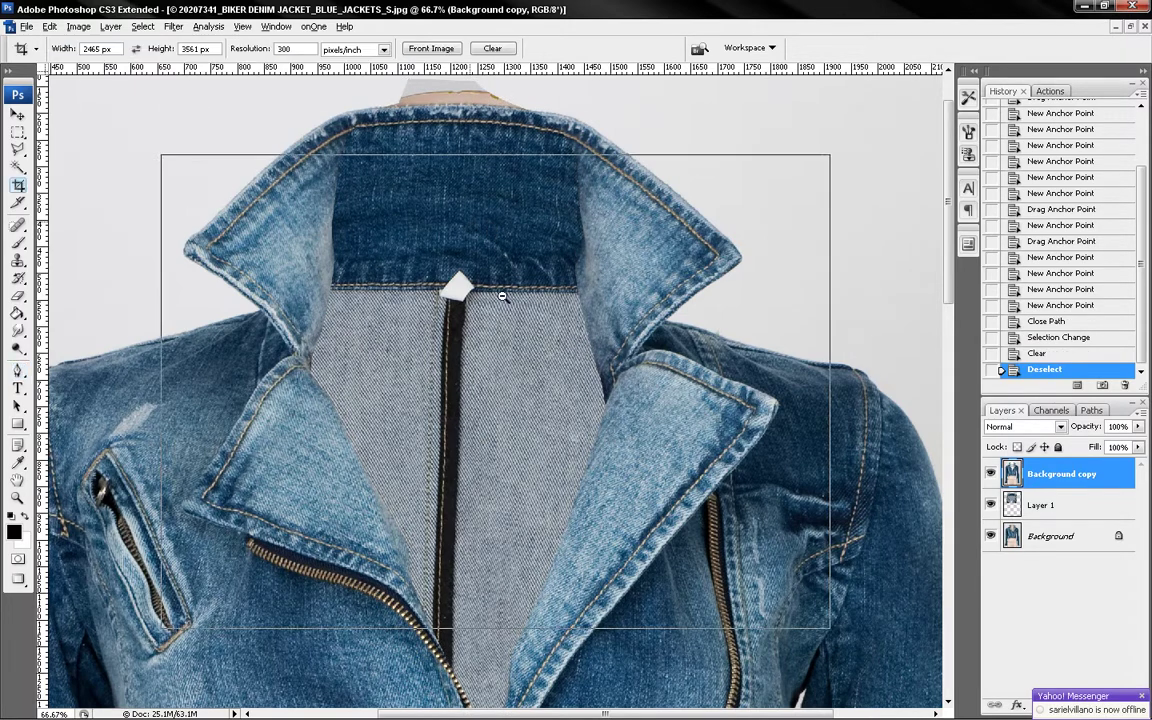
key("ctrl+minus")
scroll(522, 307, "down", 1)
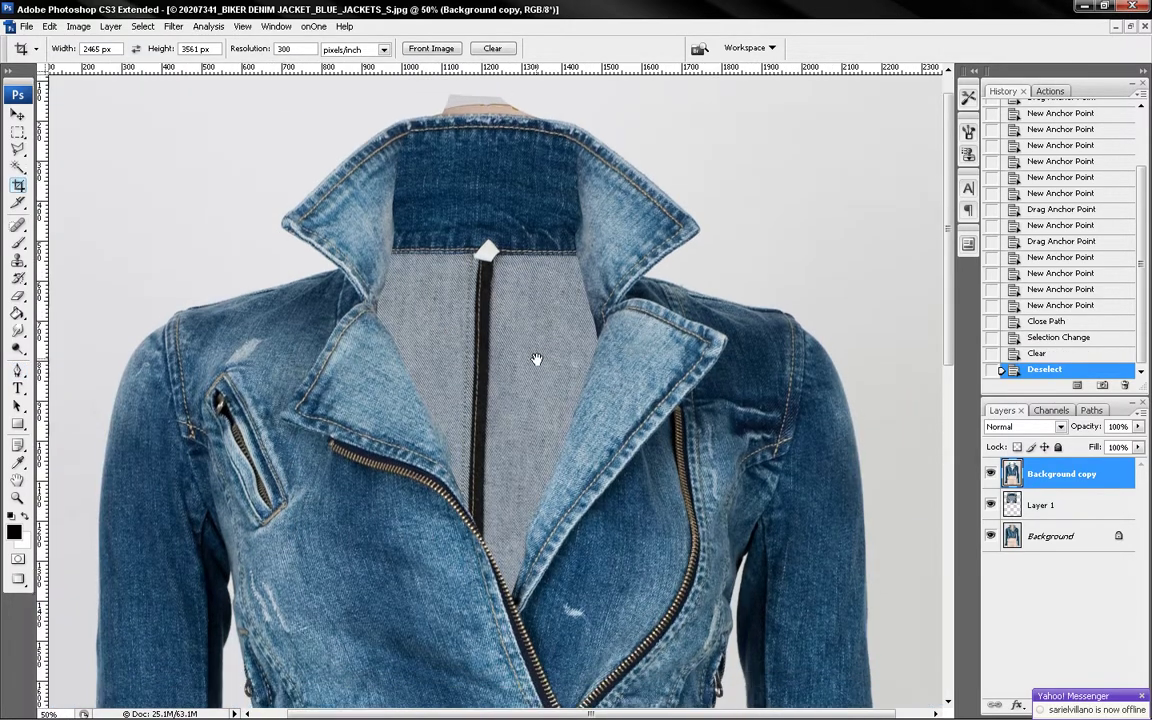
left_click(1038, 504)
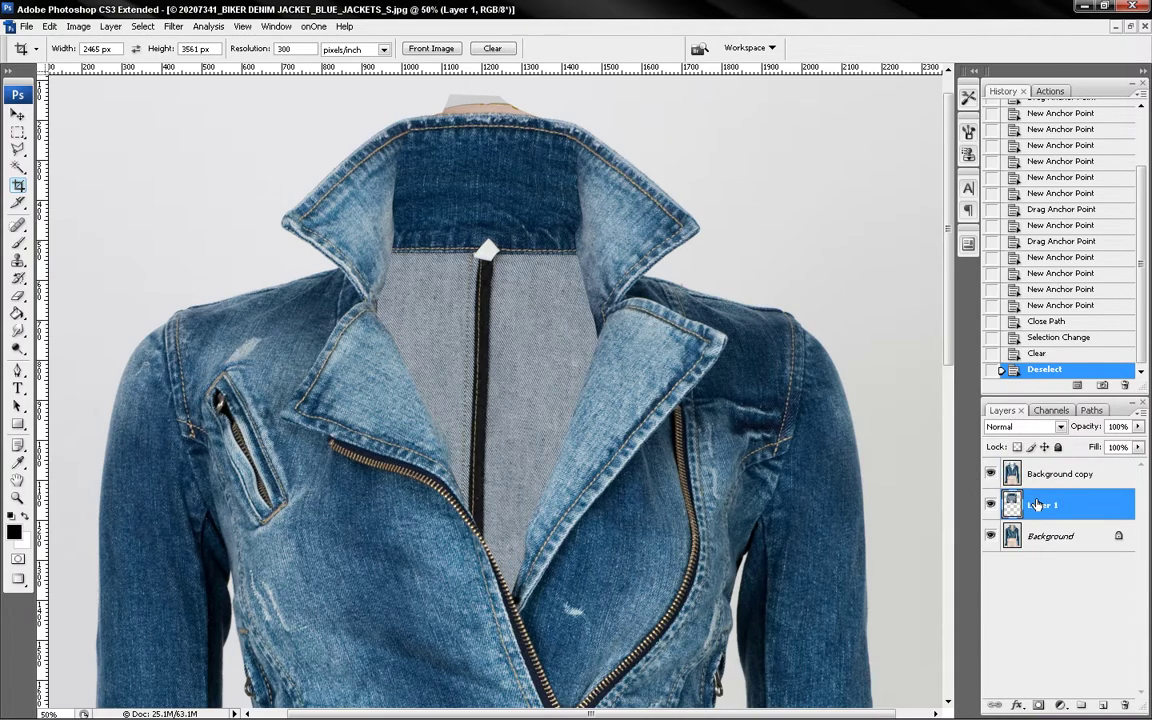
key("ctrl+l")
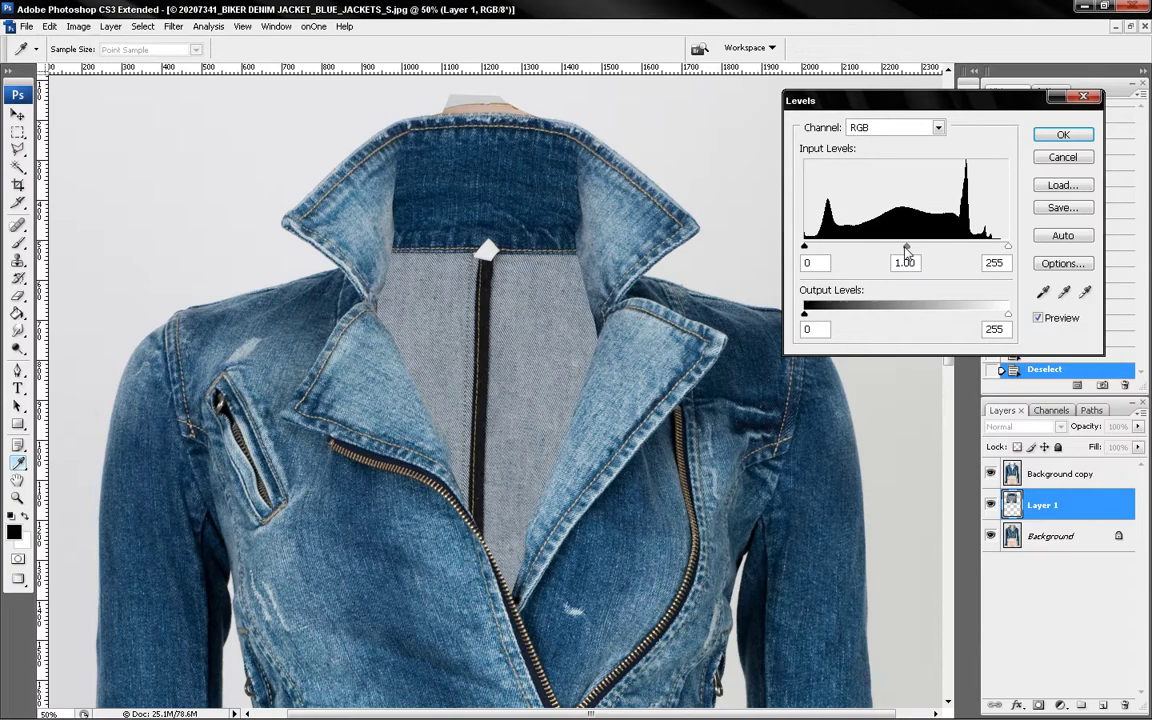
left_click_drag(907, 248, 904, 248)
left_click_drag(1005, 248, 1002, 248)
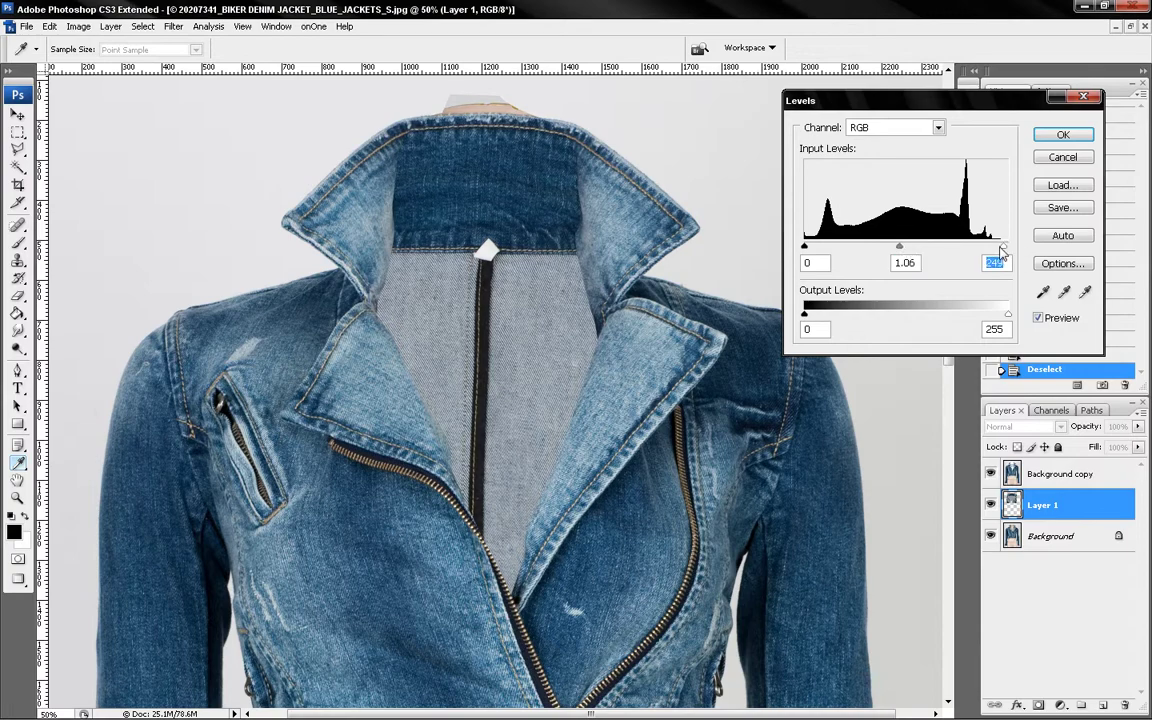
left_click_drag(898, 248, 895, 248)
key("Return")
key("c")
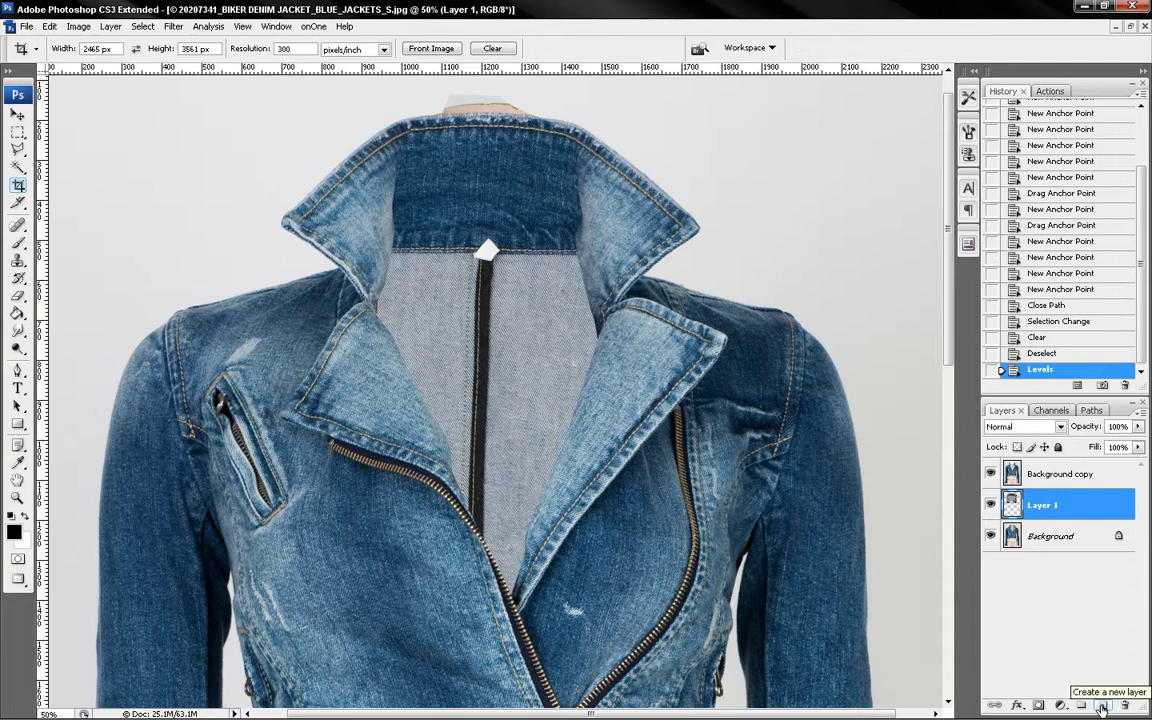
Step: Add a new layer directly above Layer 1 and reduce the soft black brush to 150 px
key("ctrl+minus")
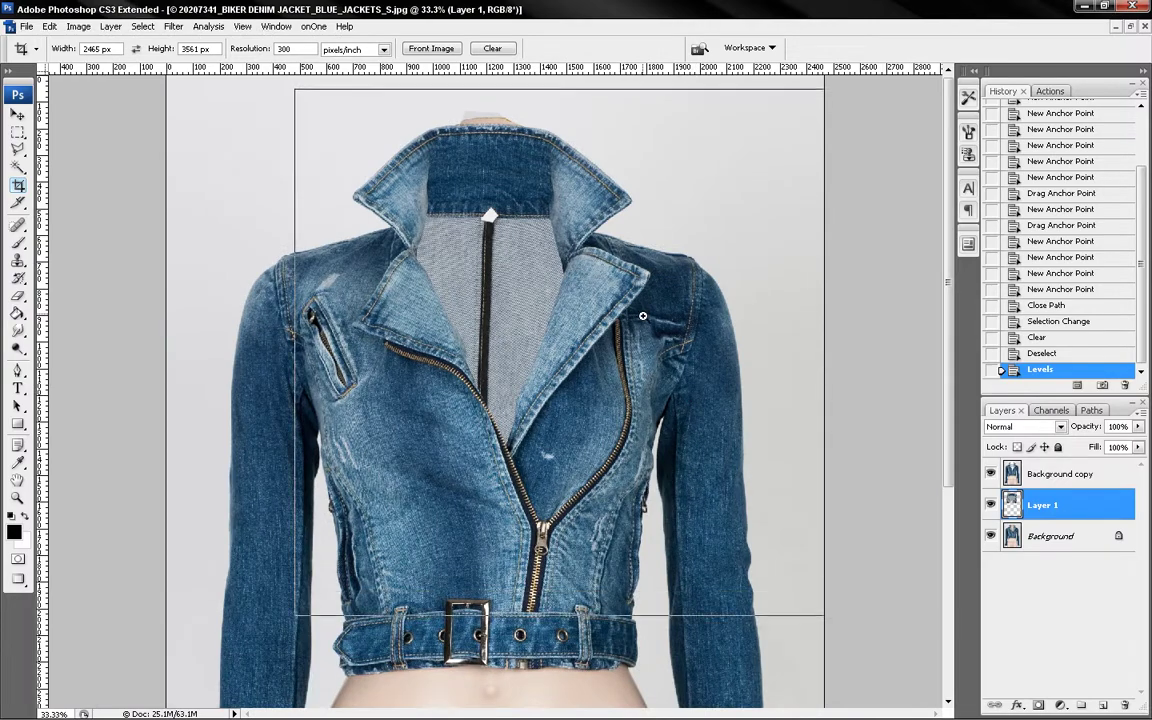
left_click(648, 321, "ctrl")
left_click_drag(686, 412, 722, 379)
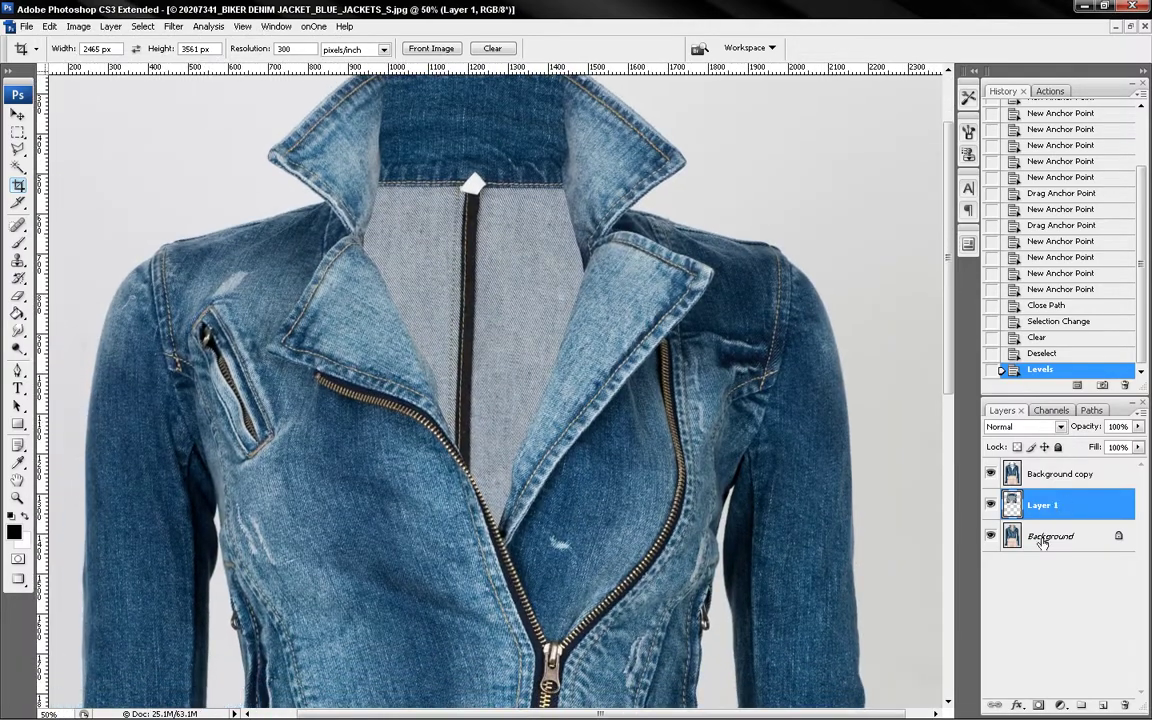
left_click(1104, 706)
key("b")
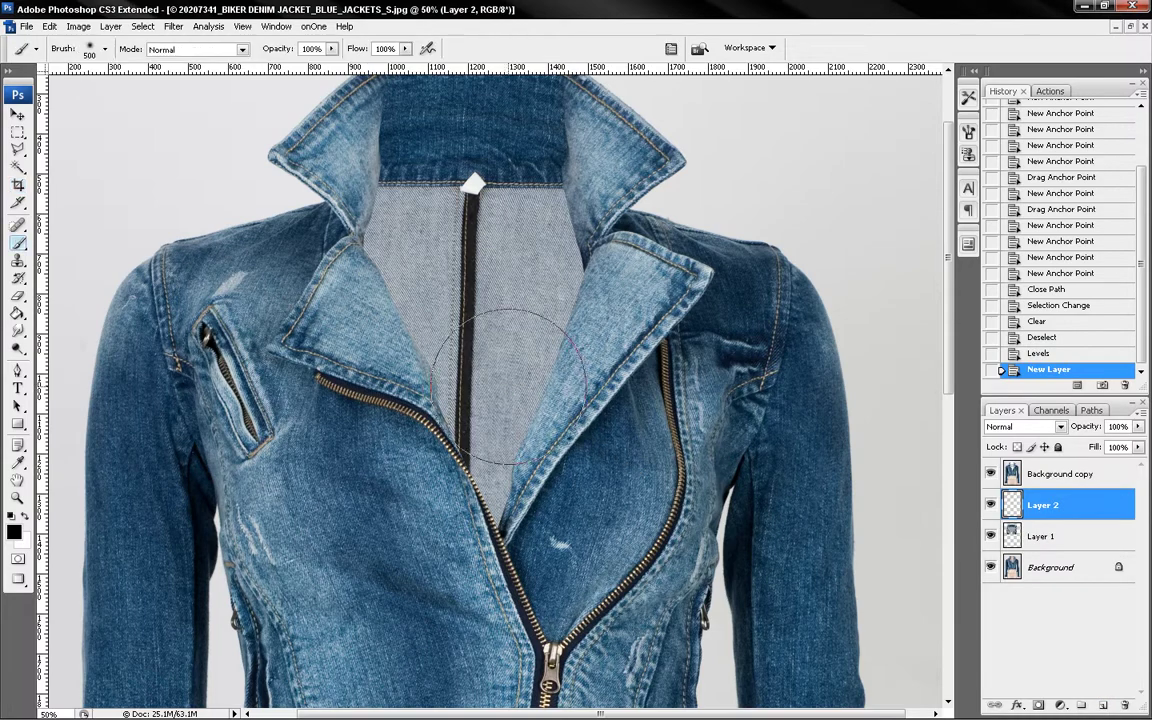
key("bracketleft")
key("bracketleft")
key("bracketleft")
key("bracketleft")
key("bracketleft")
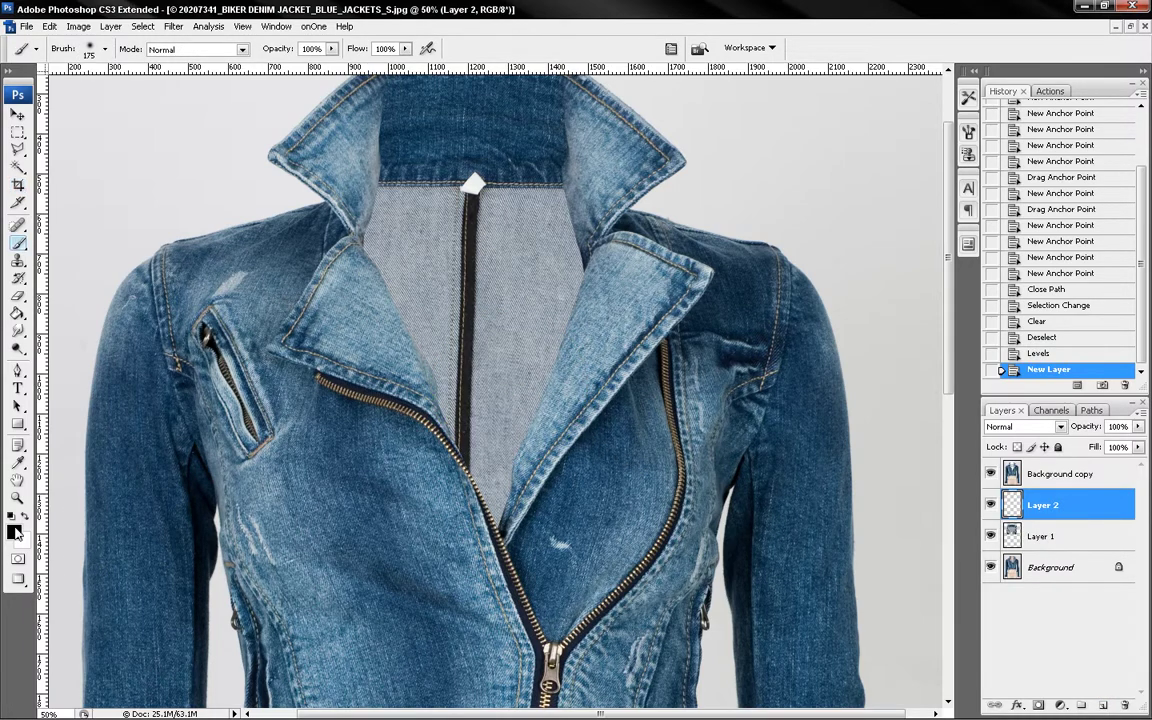
key("bracketleft")
Step: Paint black shadows on Layer 2 along the inner edges of both lapels, using brush sizes of 150 and 175 px
left_click(597, 284)
left_click(558, 390, "shift")
left_click(520, 490, "shift")
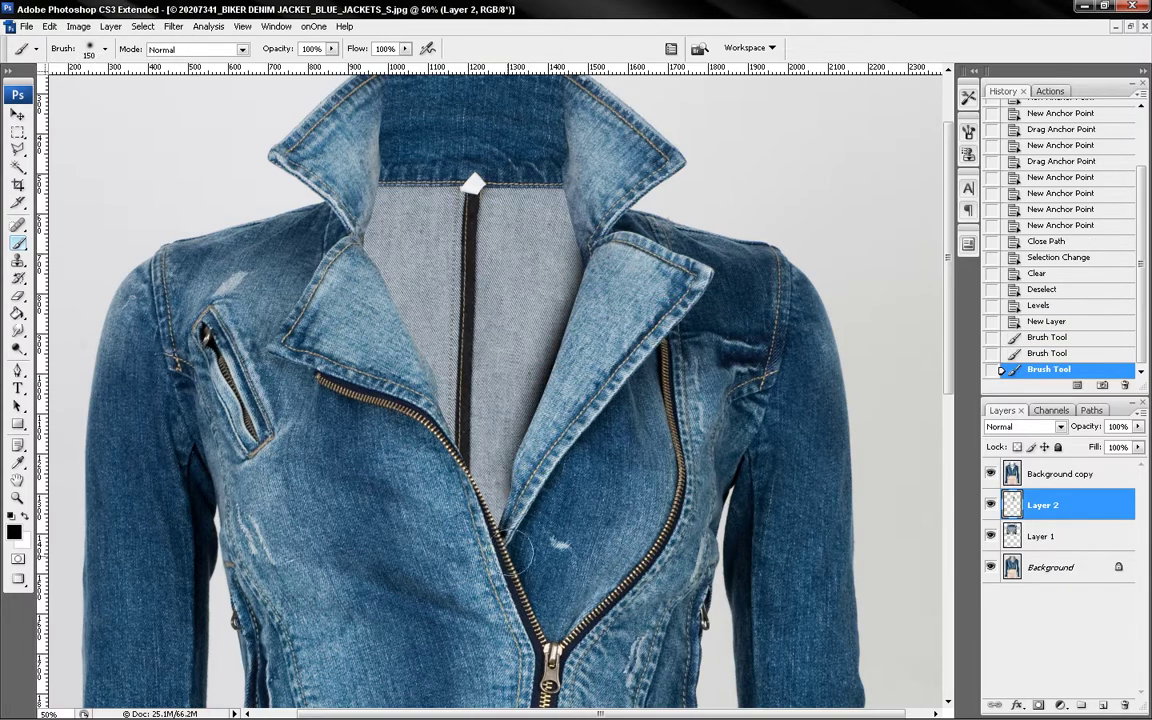
left_click(508, 548, "shift")
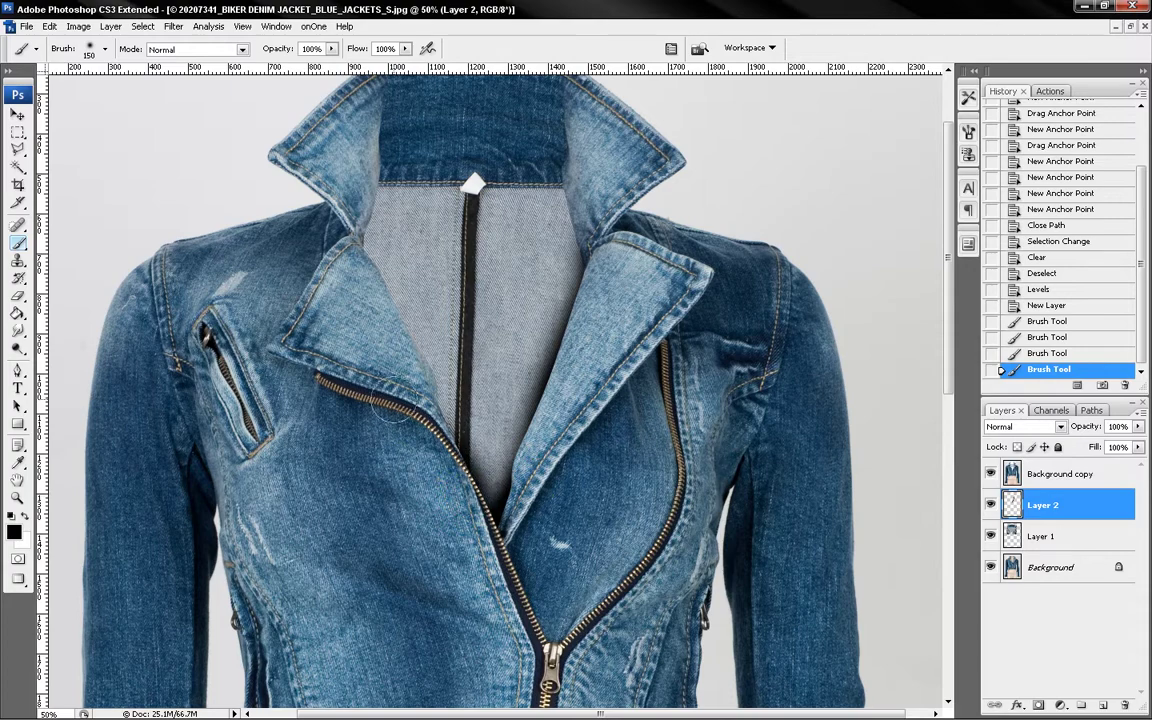
mouse_move(405, 400)
left_mouse_down()
mouse_move(426, 438)
mouse_move(421, 370)
mouse_move(399, 328)
mouse_move(363, 305)
left_mouse_up()
key("]")
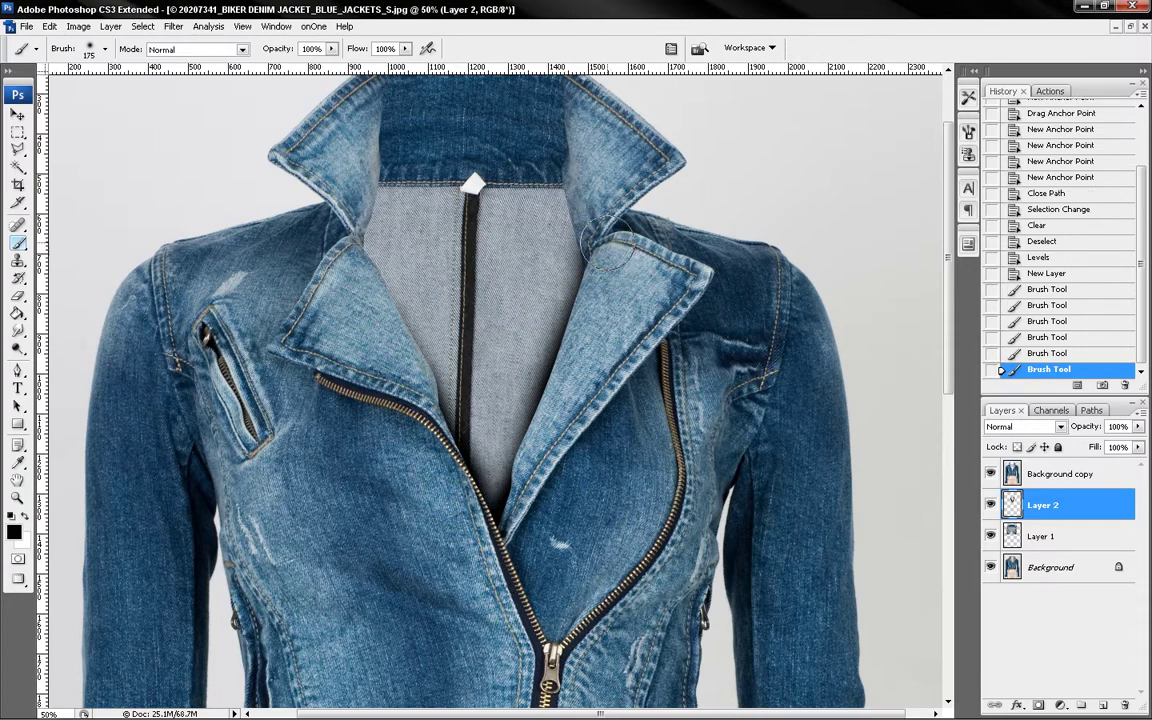
left_click_drag(612, 252, 590, 280)
Step: Enlarge the brush to 500 px and paint a broad black shadow into the lower end of the neck opening
key("bracketright")
key("bracketright")
key("bracketright")
key("bracketright")
key("bracketright")
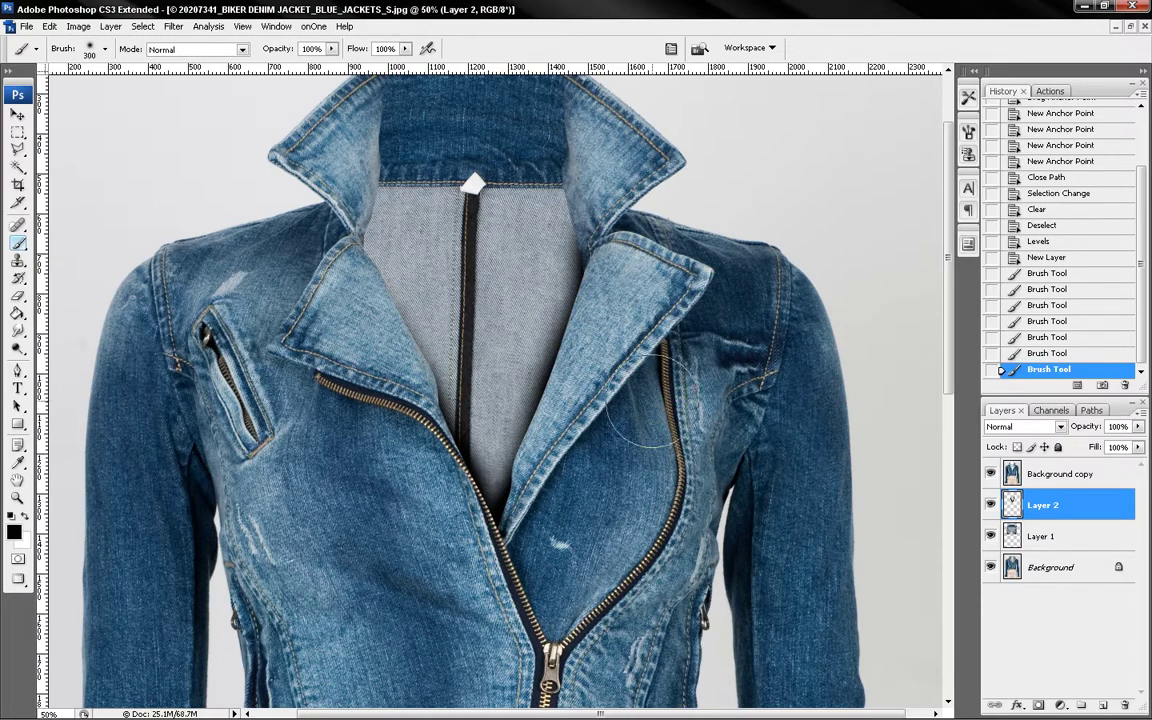
mouse_move(530, 440)
left_mouse_down()
mouse_move(402, 505)
mouse_move(480, 450)
mouse_move(424, 502)
left_mouse_up()
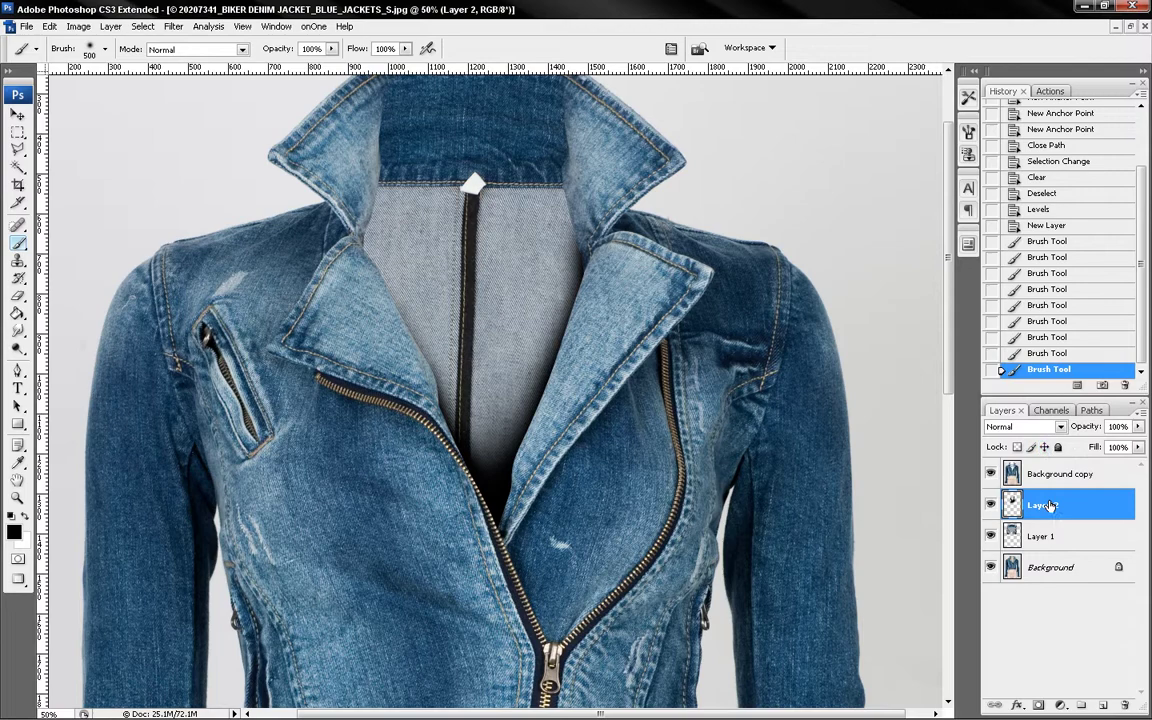
Step: Set the opacity of the shadow layer, Layer 2, to 15%
key("c")
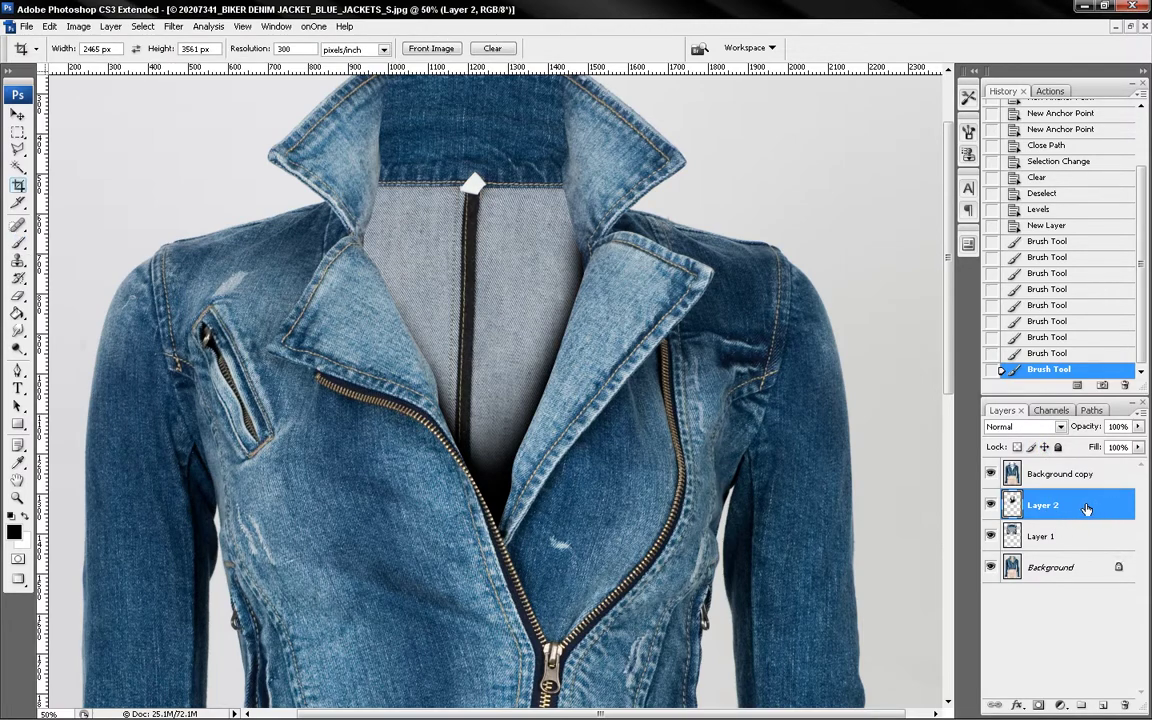
key("1")
key("5")
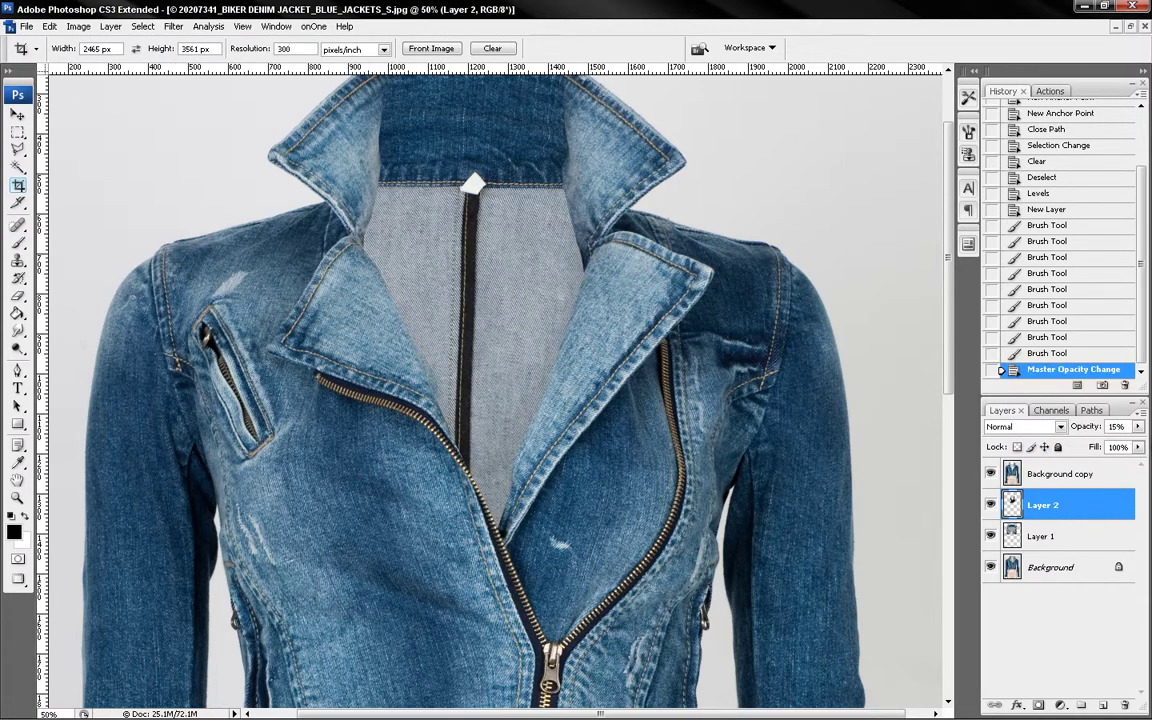
left_click(740, 331, "alt")
left_click(740, 335, "alt")
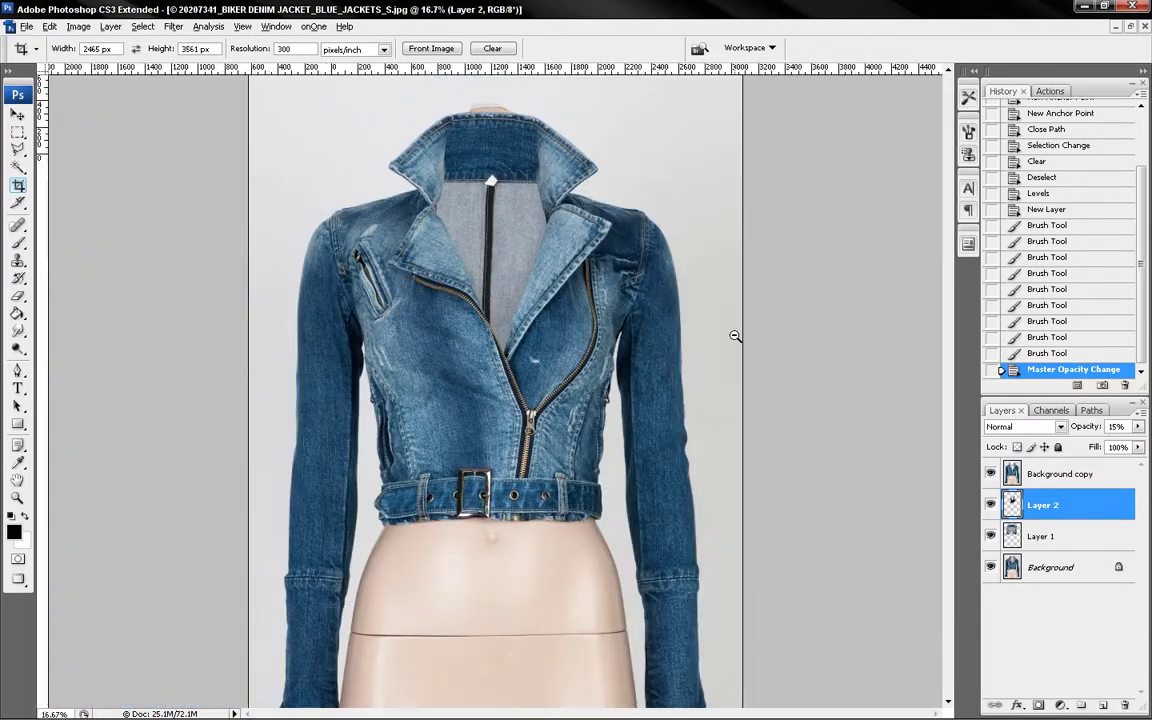
left_click(735, 336, "alt")
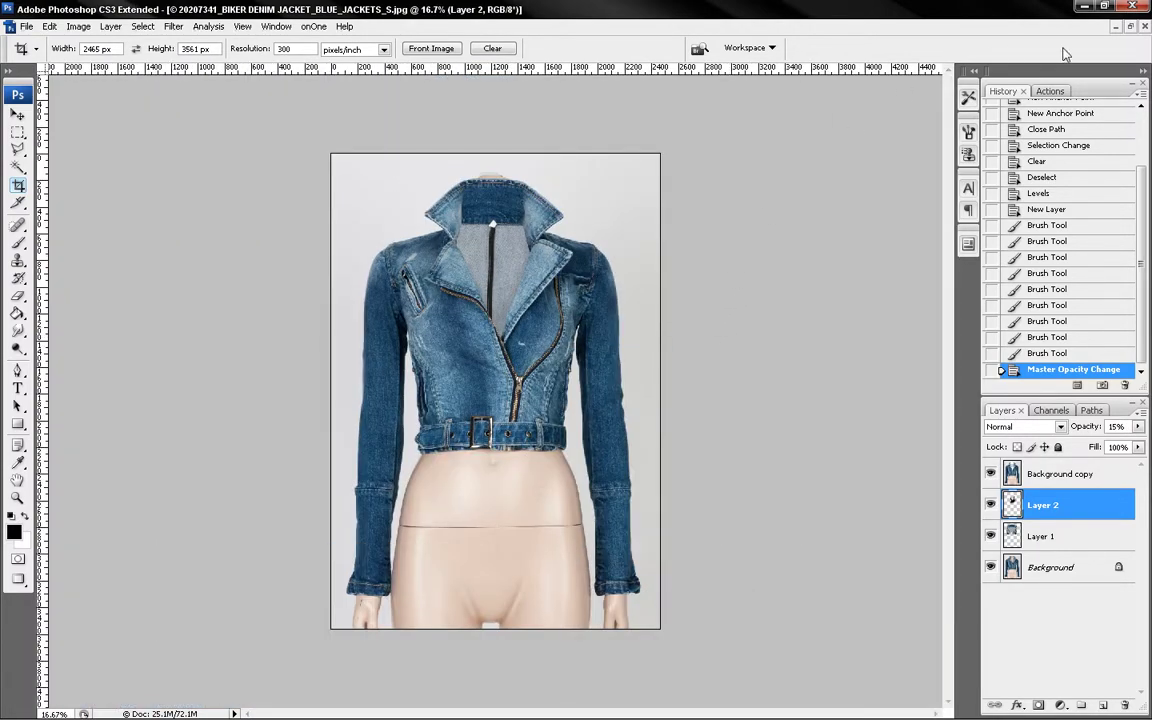
Step: Restore the floating document windows and close the inside-back photo without saving its changes
left_click(1131, 28)
left_click(923, 105)
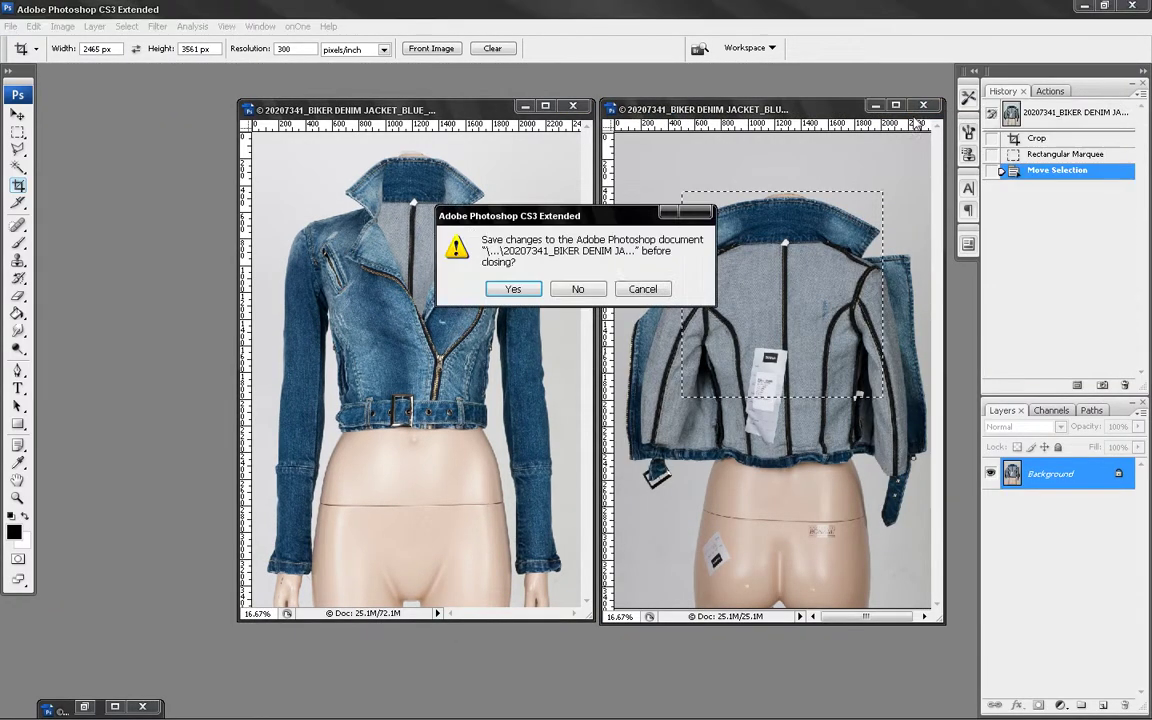
left_click(578, 288)
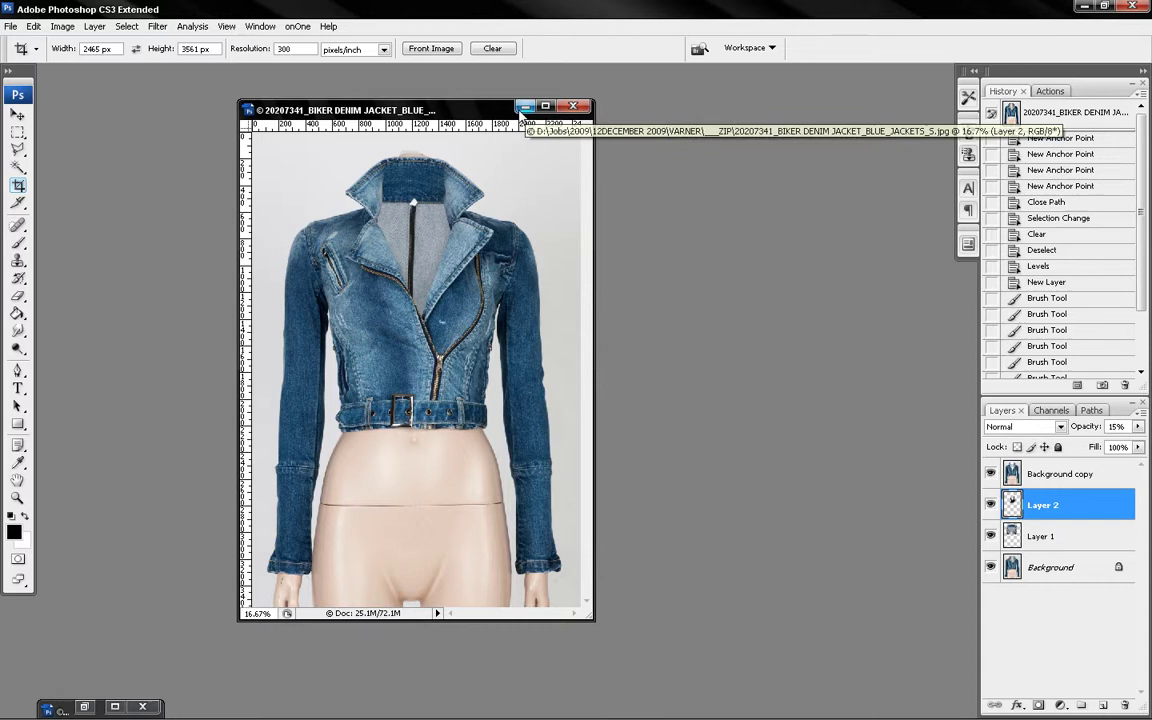
Step: Open the minimized Drag Path document and examine the cut-out jacket on its white background
left_click(85, 707)
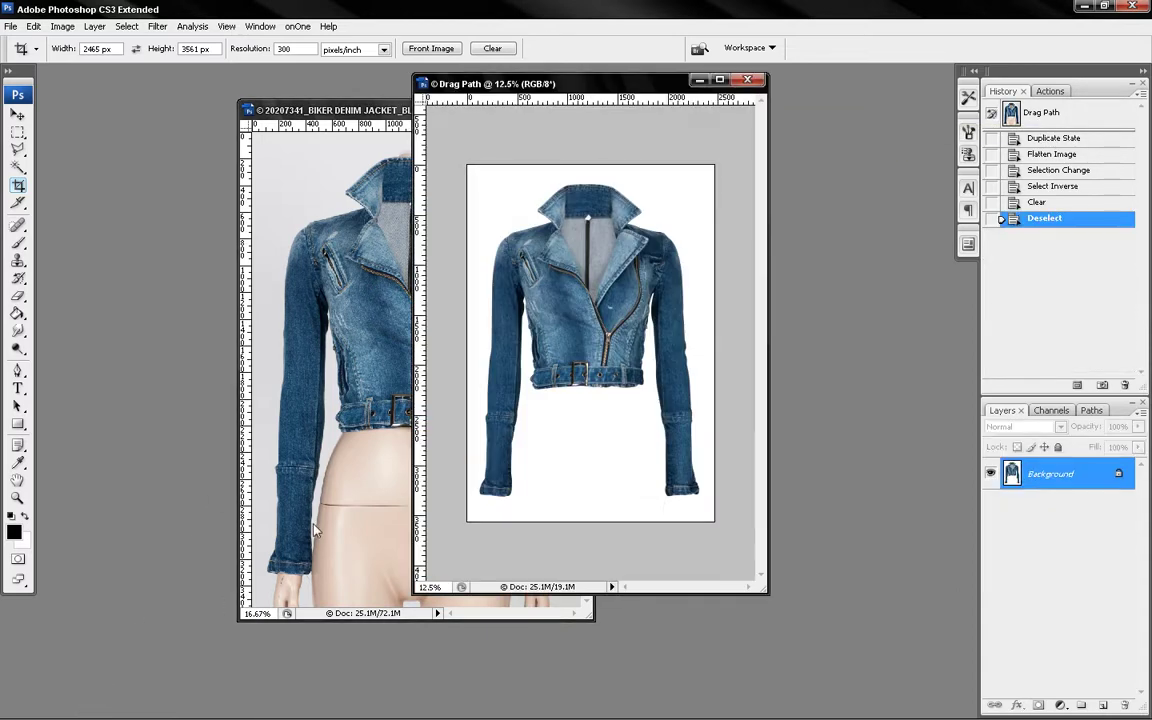
left_click(725, 80)
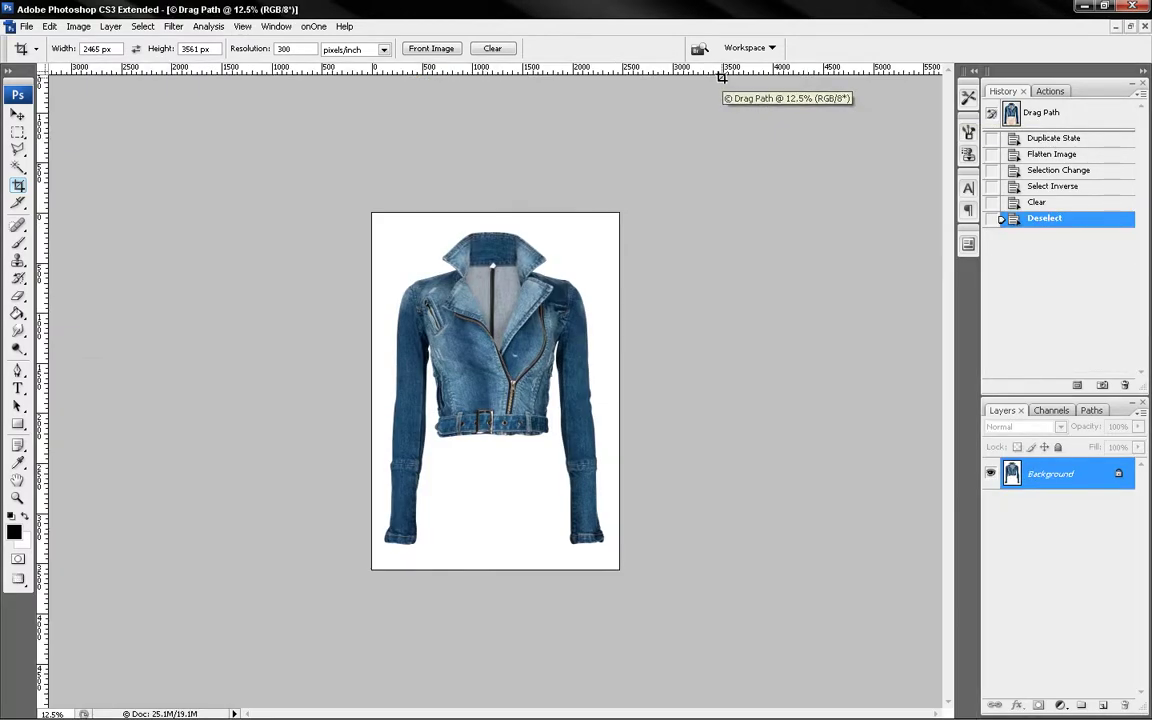
key("ctrl+plus")
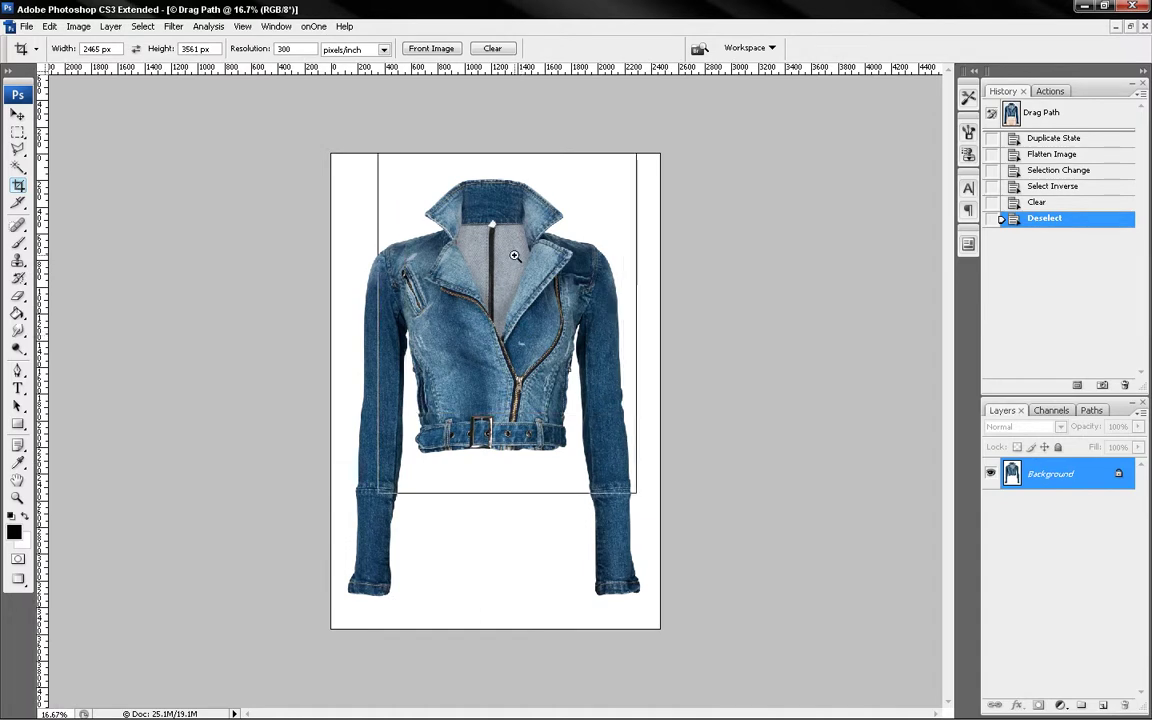
key("ctrl+plus")
left_click_drag(531, 290, 531, 359)
key("ctrl+minus")
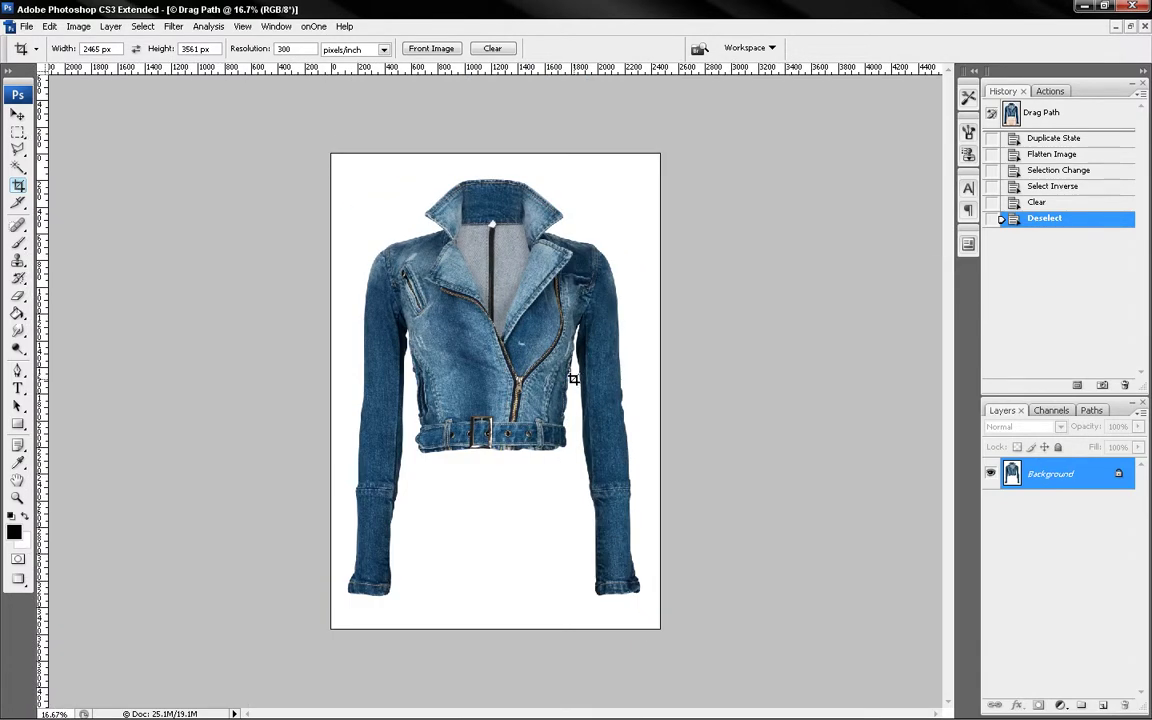
left_click(1131, 28)
mouse_move(652, 715)
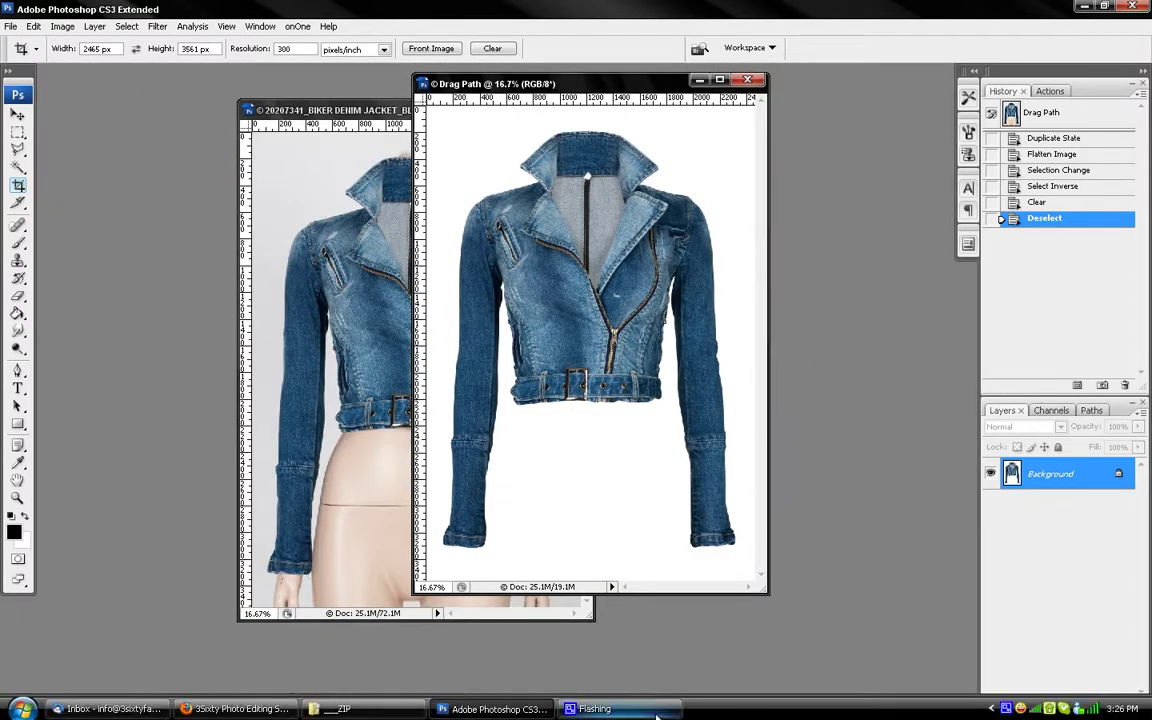